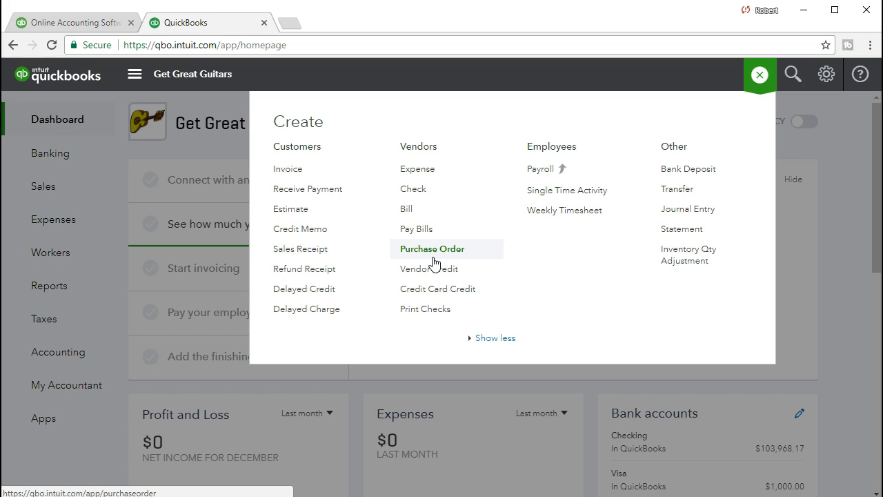
- Start a new vendor bill
left_click(444, 228)
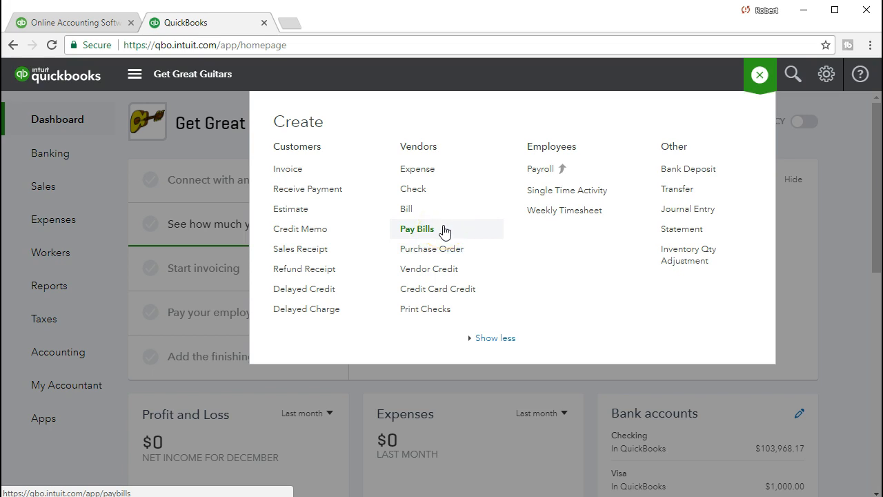
left_click(436, 259)
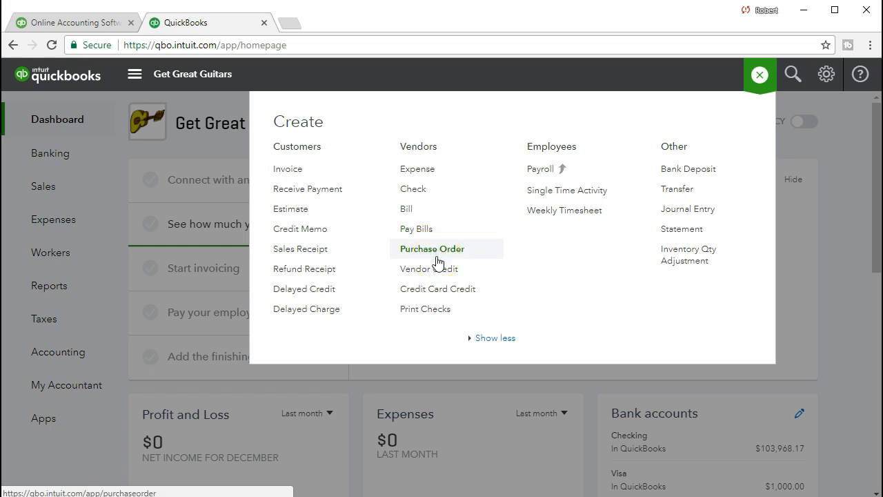
left_click(443, 234)
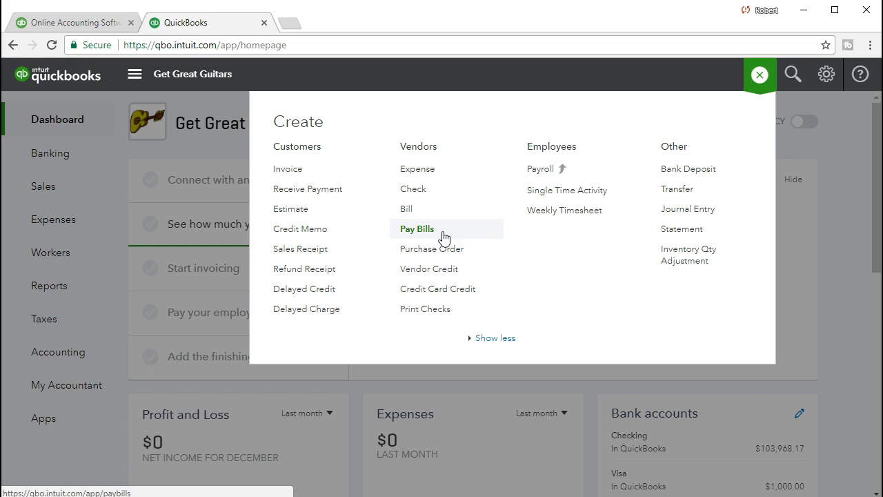
left_click(416, 216)
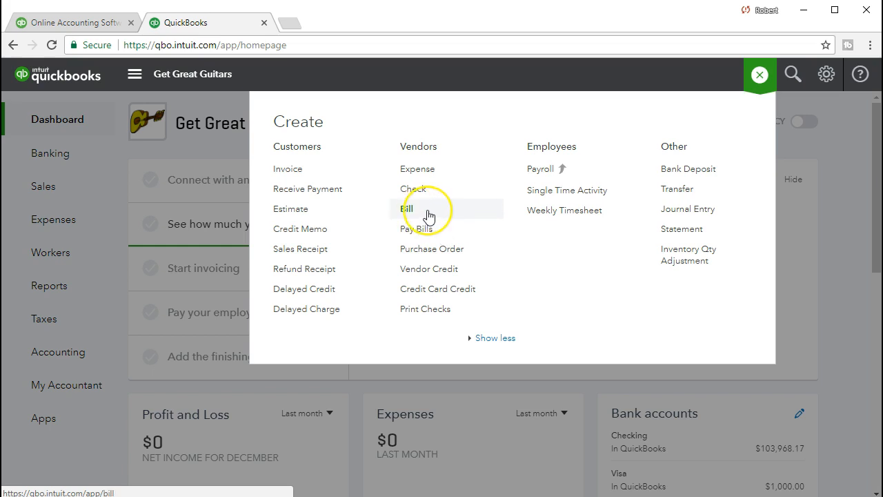
left_click(429, 216)
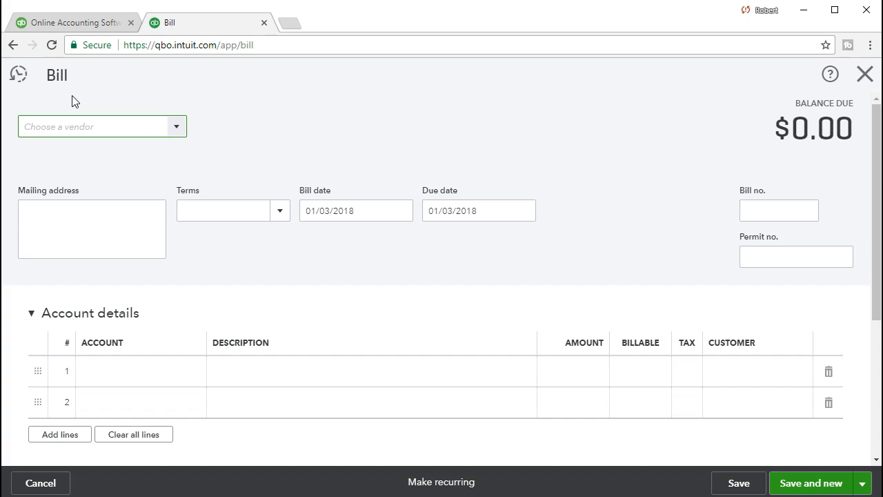
- Choose Fender as the bill's vendor and add its open Squier purchase order to the bill
left_click(68, 125)
left_click(176, 129)
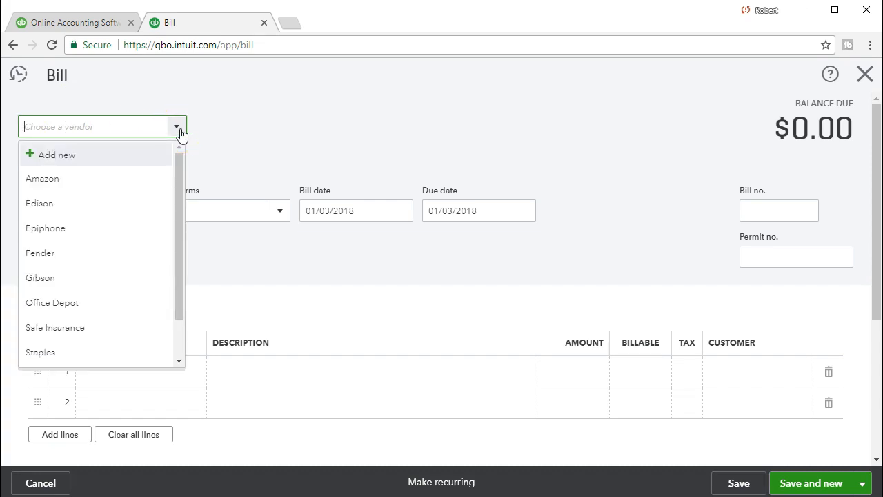
type("Fen")
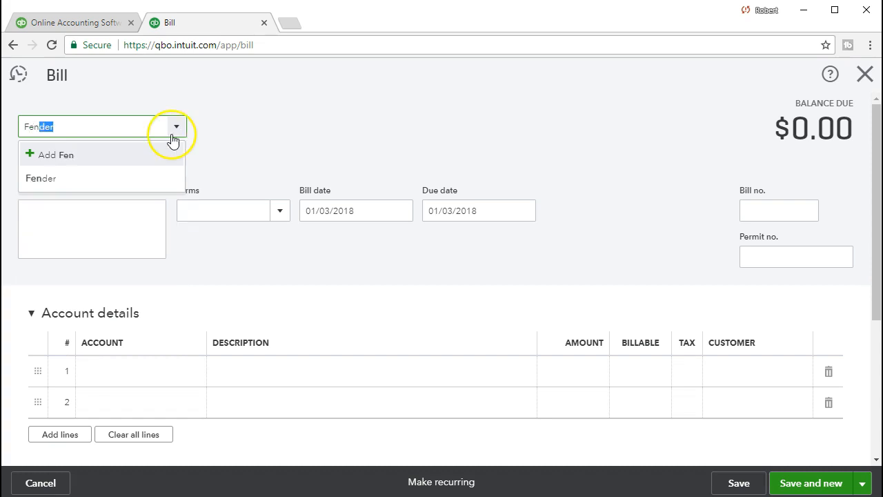
left_click(84, 185)
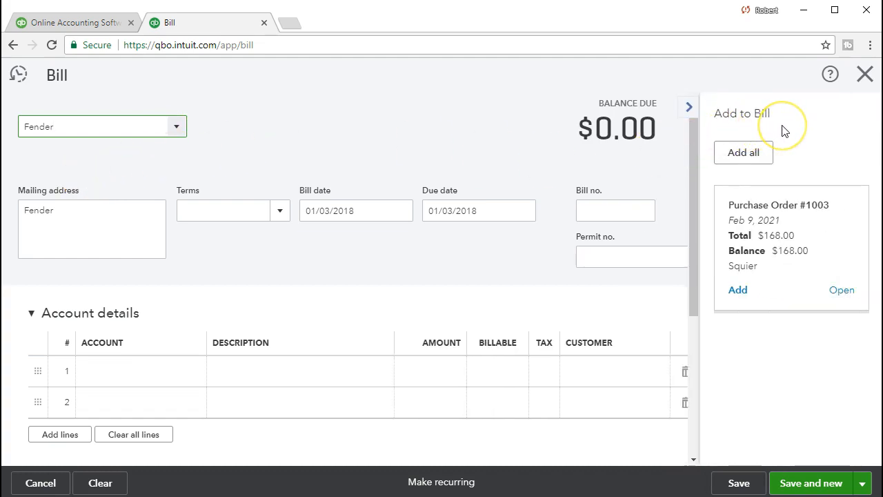
left_click(737, 291)
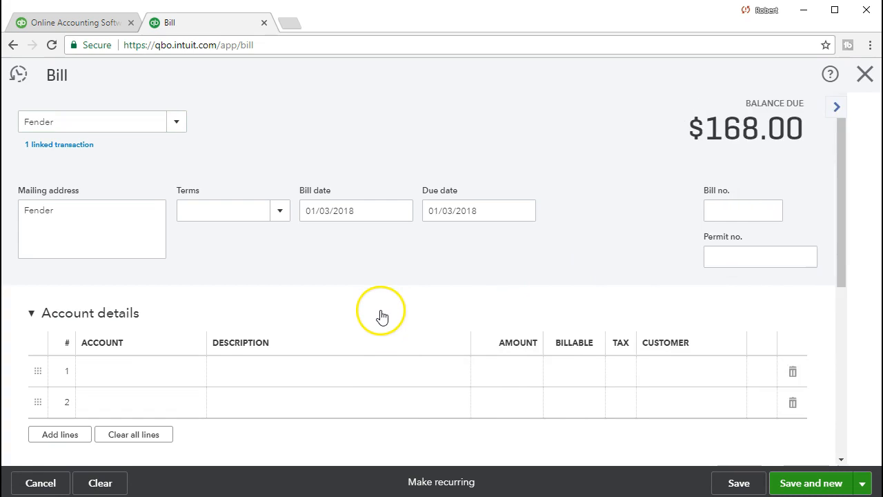
- Examine the bill's account details and the item details line brought in from the purchase order
scroll(380, 316, "down", 3)
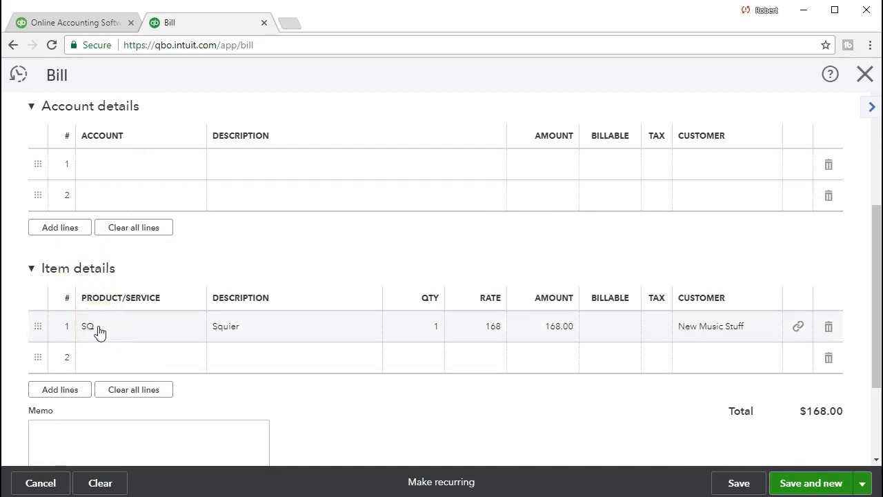
left_click(100, 350)
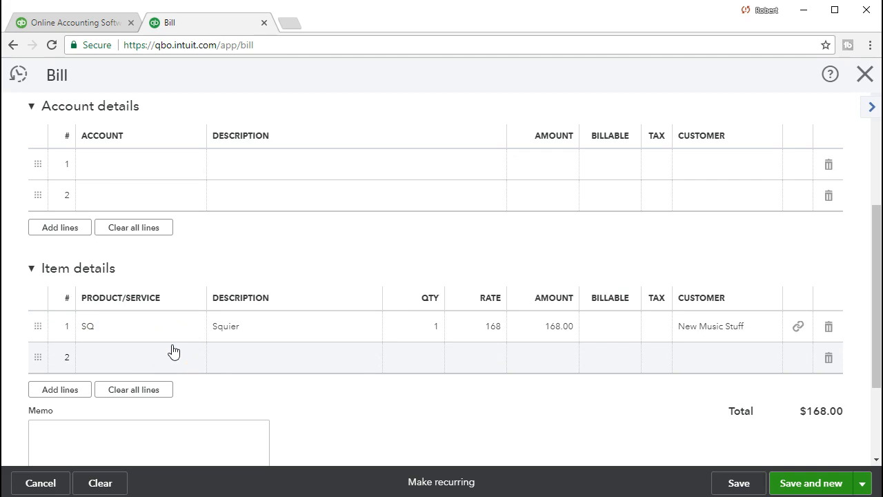
scroll(174, 351, "up", 1)
left_click(166, 250)
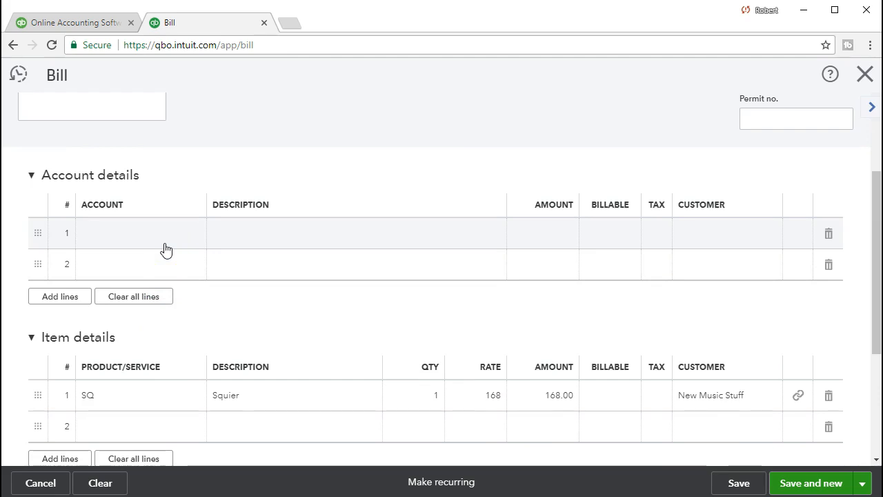
left_click(164, 263)
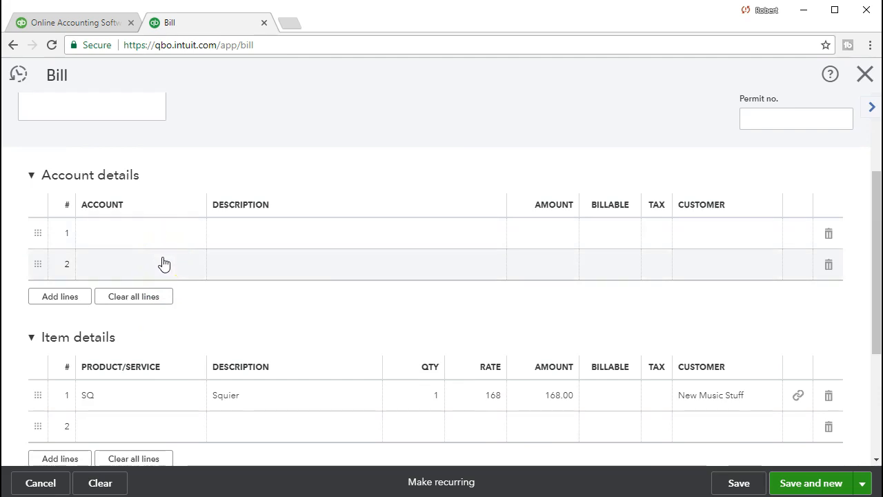
left_click(158, 240)
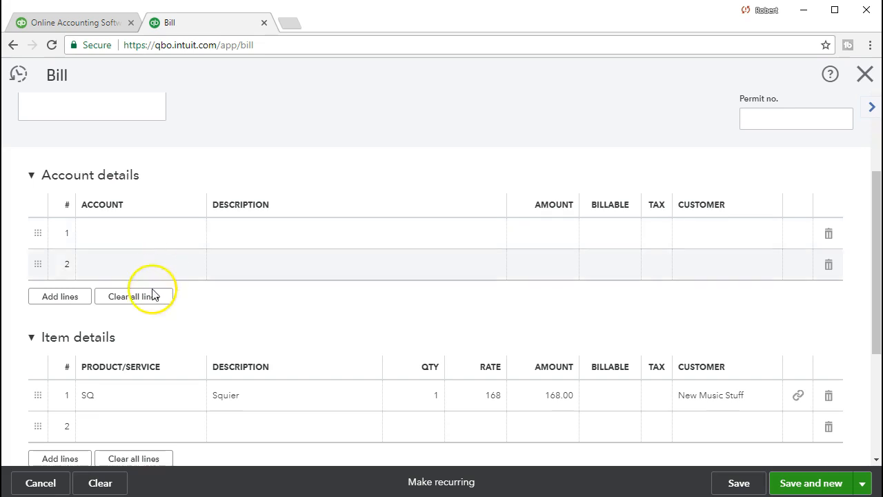
scroll(140, 347, "down", 1)
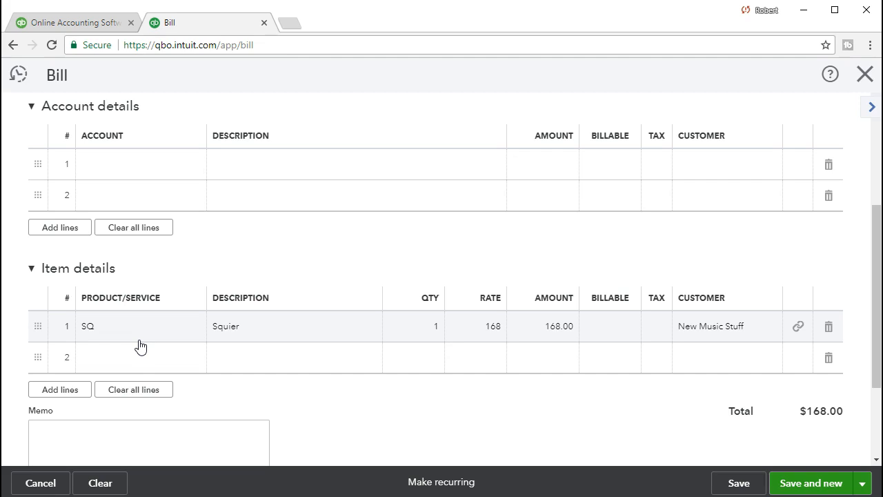
- Set the Fender bill's payment terms to Net 30
scroll(140, 347, "up", 3)
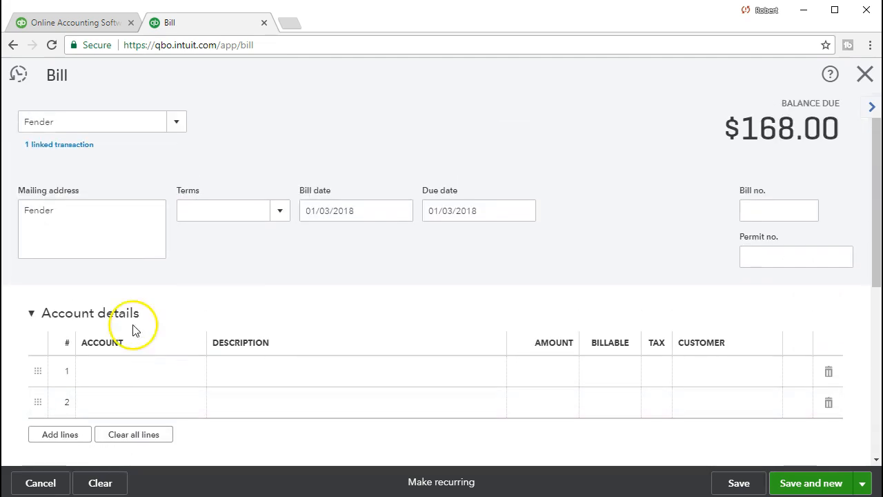
left_click(92, 121)
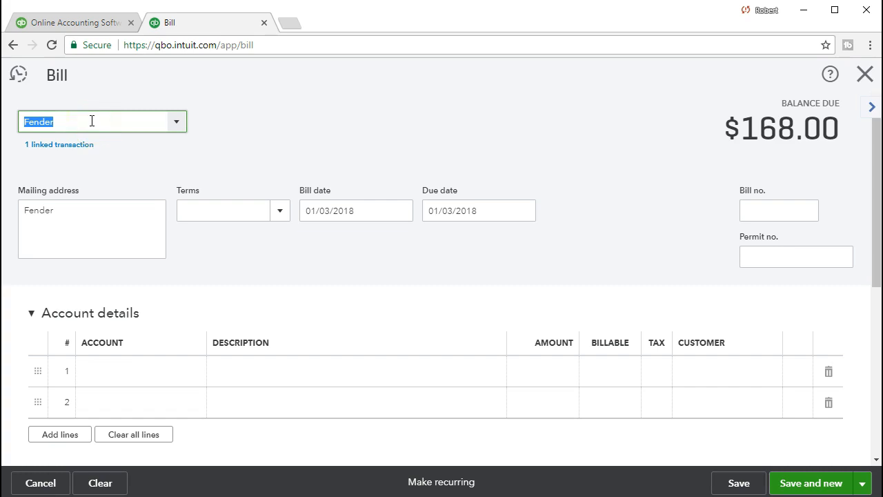
key("Tab")
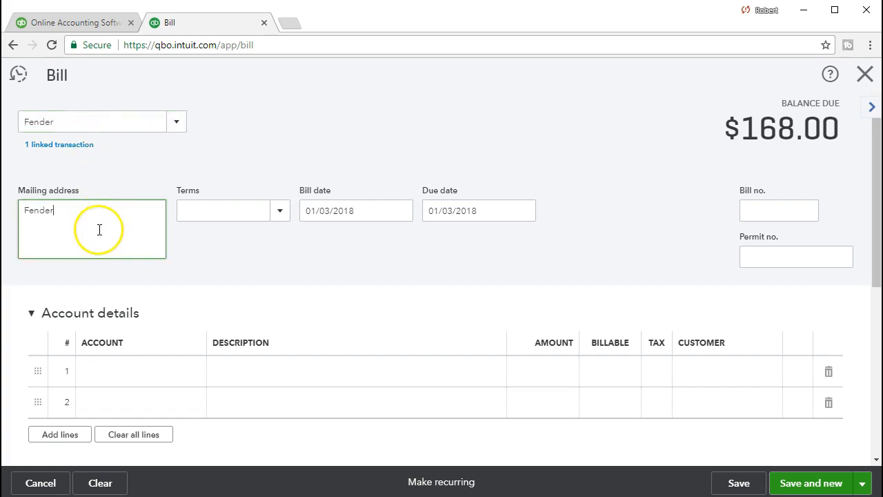
key("Tab")
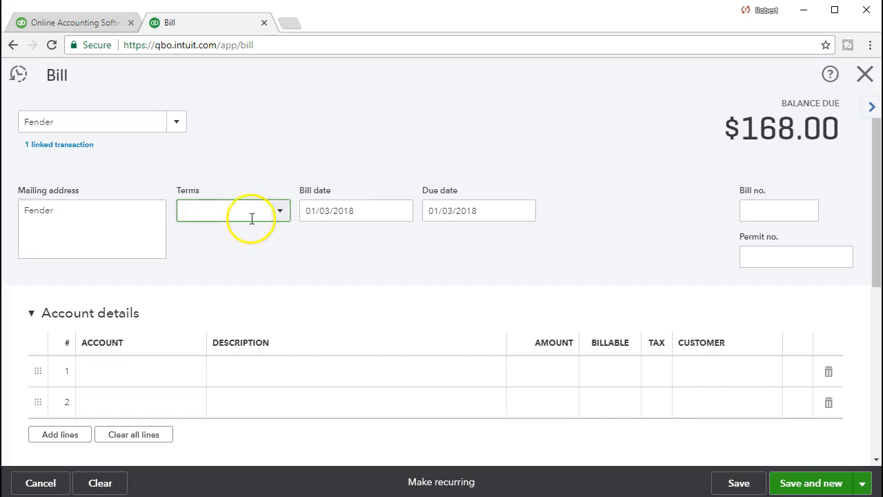
left_click(278, 214)
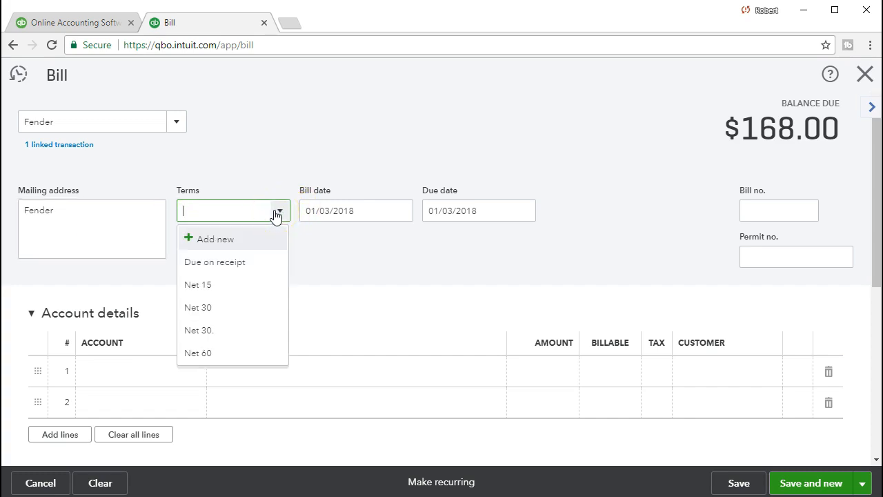
left_click(234, 308)
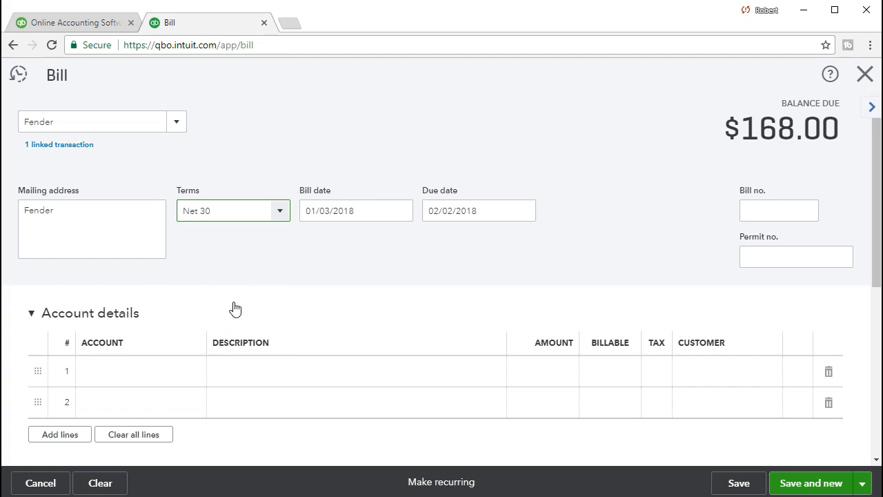
- Set the bill date to 02/14/2021, leaving the bill number and permit number blank
key("Tab")
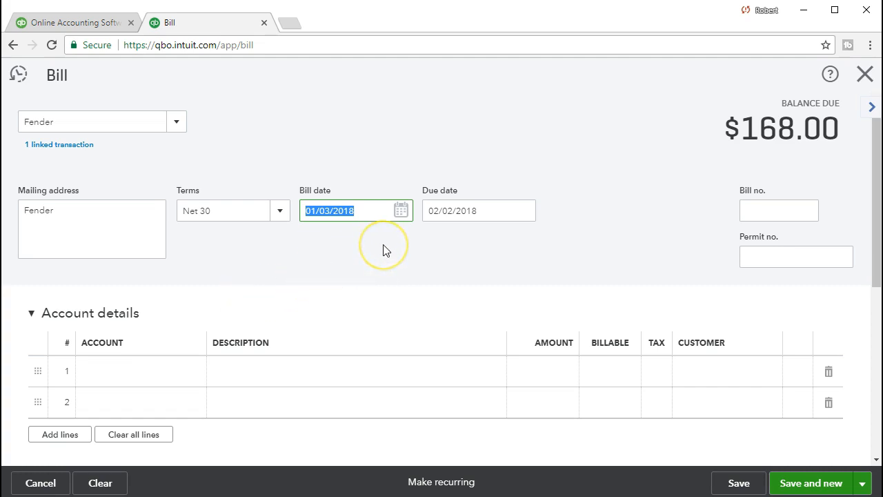
type("021421")
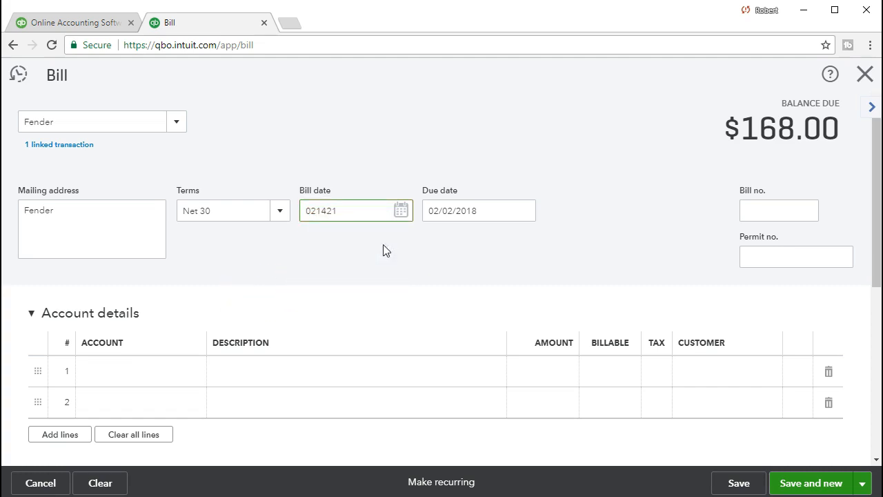
key("Tab")
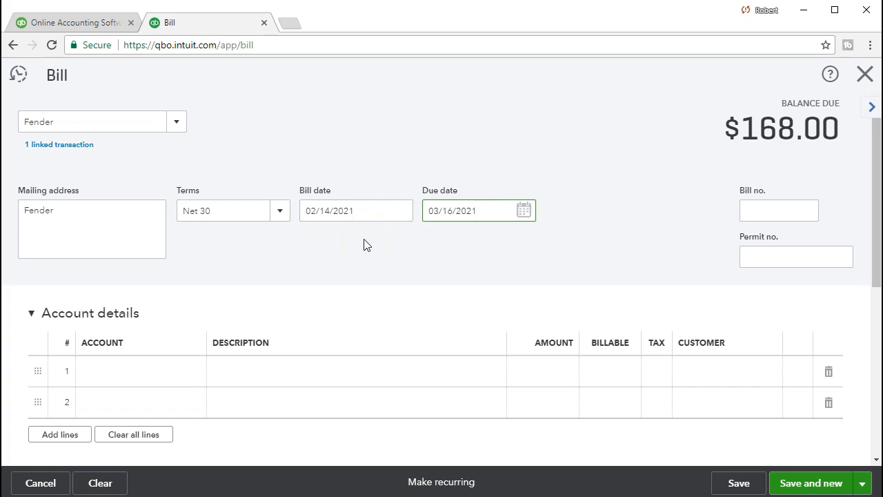
key("Tab")
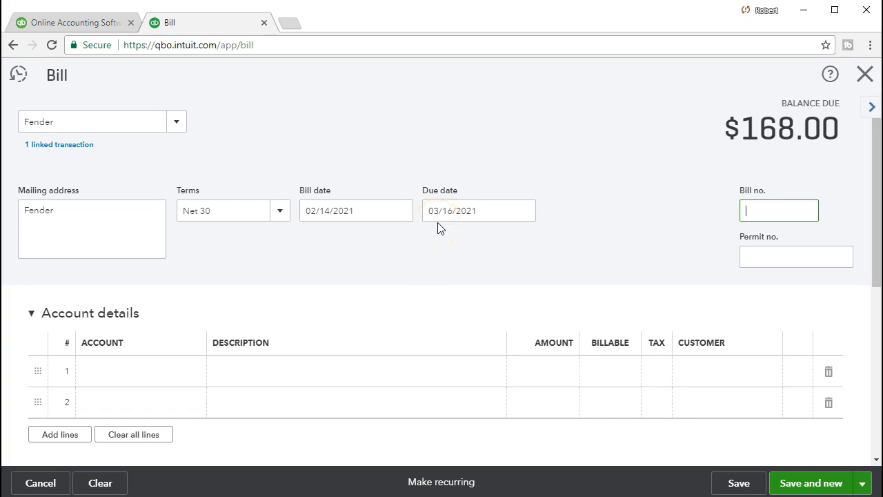
key("Tab")
key("Tab")
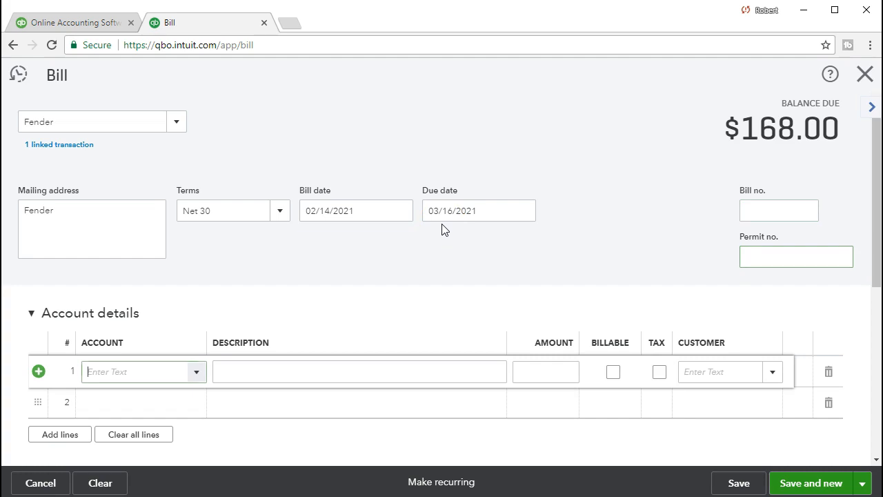
- Mark the Squier item line for New Music Stuff as billable and taxable
left_click(443, 236)
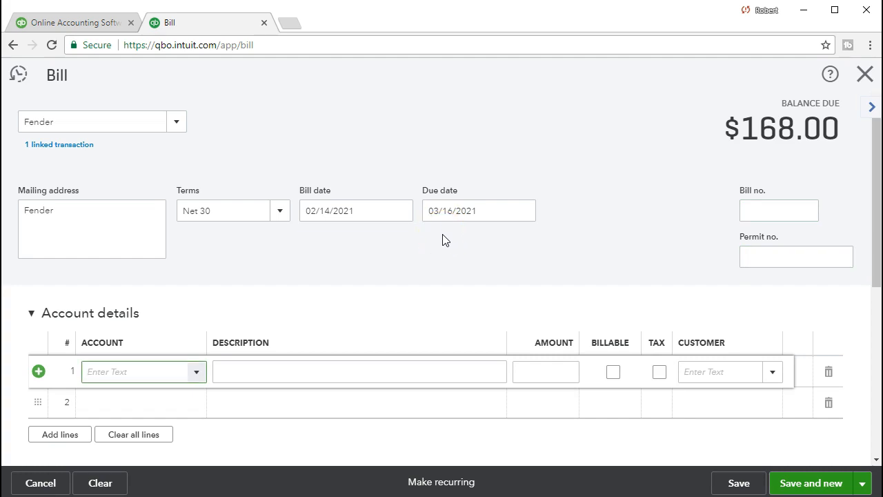
left_click(425, 281)
scroll(424, 283, "down", 2)
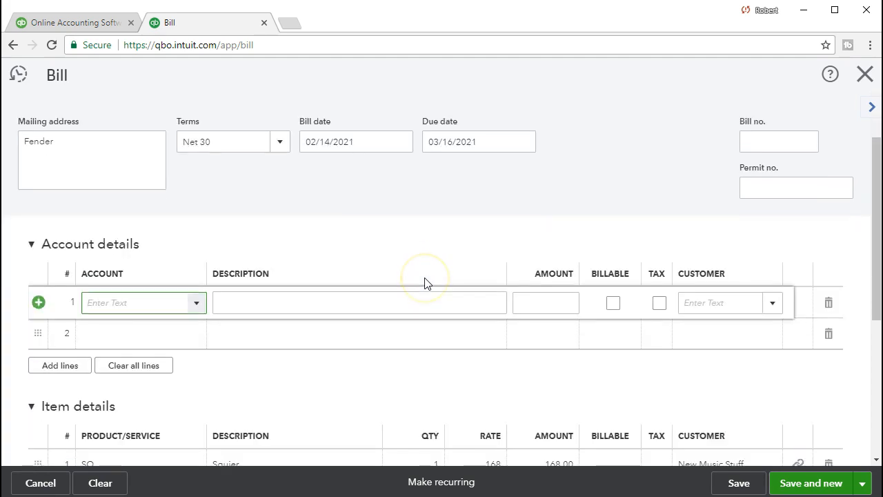
scroll(426, 283, "down", 1)
left_click(274, 347)
scroll(274, 347, "down", 1)
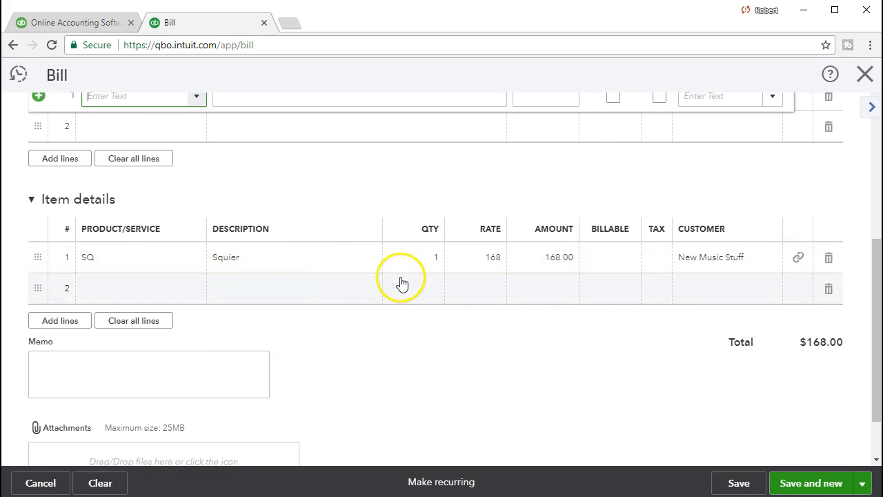
left_click(479, 274)
left_click(612, 262)
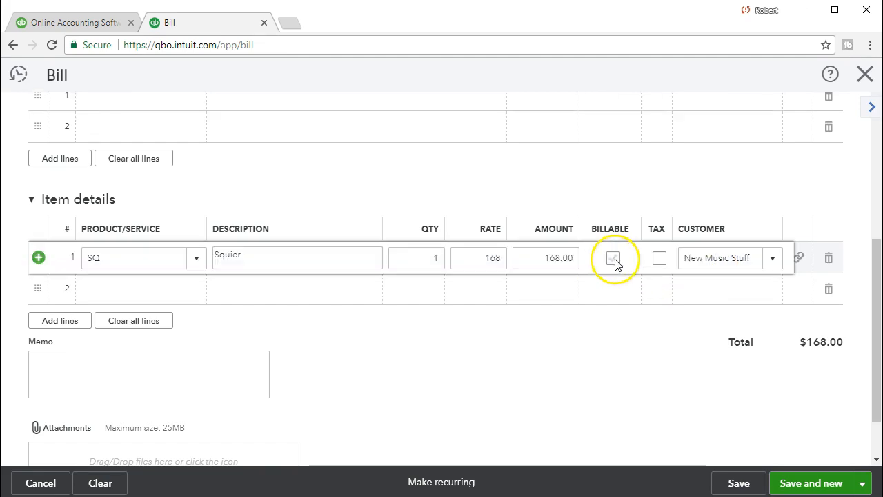
left_click(616, 263)
left_click(664, 293)
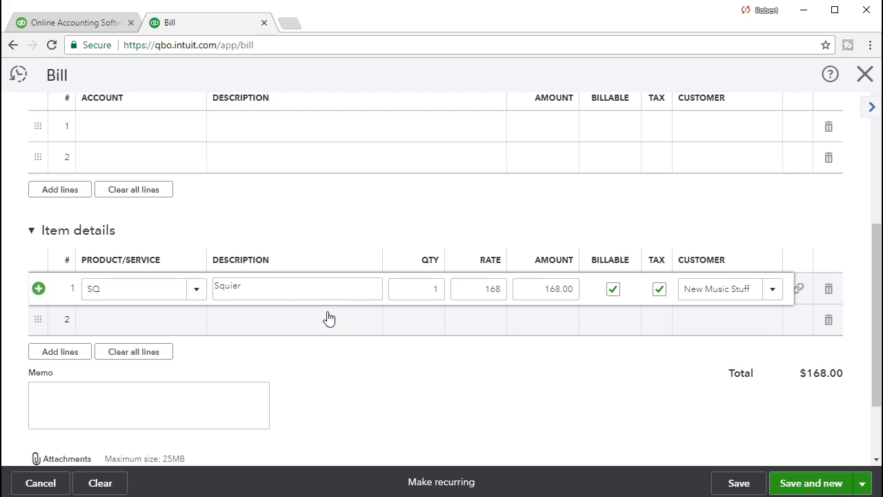
scroll(329, 318, "up", 4)
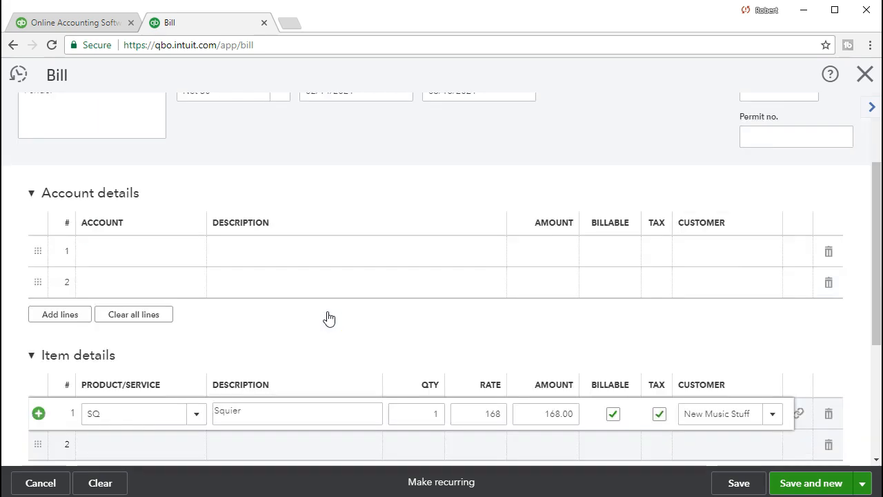
left_click(142, 148)
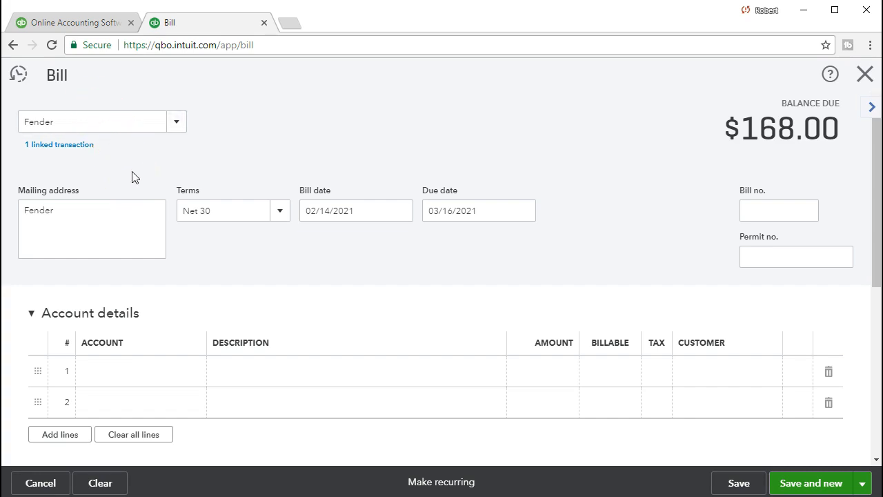
scroll(134, 177, "down", 3)
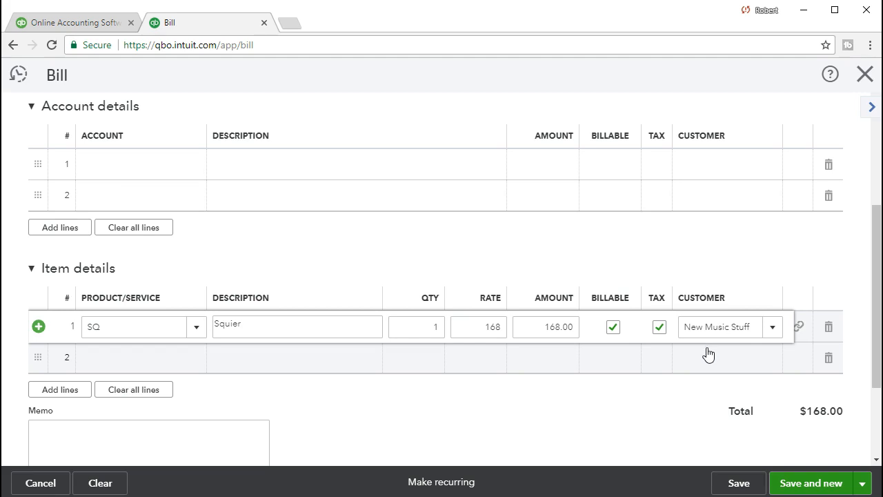
left_click(540, 398)
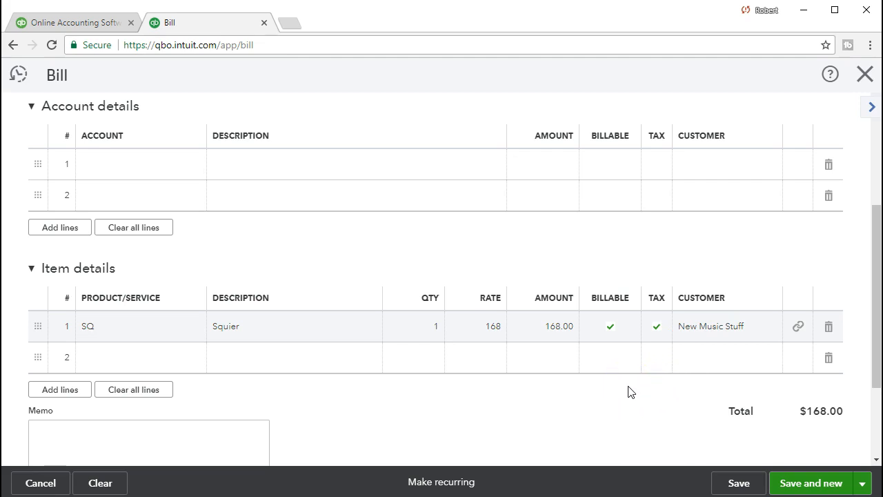
- Review the completed Fender bill, save it, decline the online bill payment offer and close the form
scroll(628, 392, "up", 3)
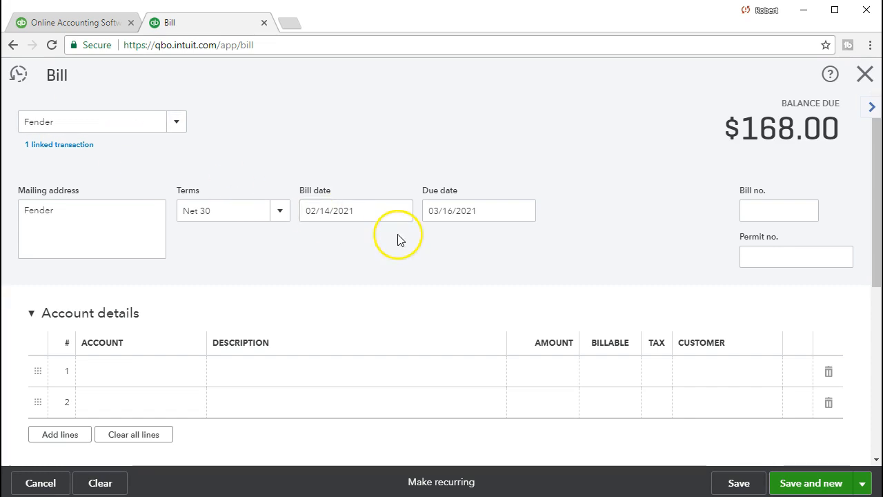
scroll(398, 240, "down", 3)
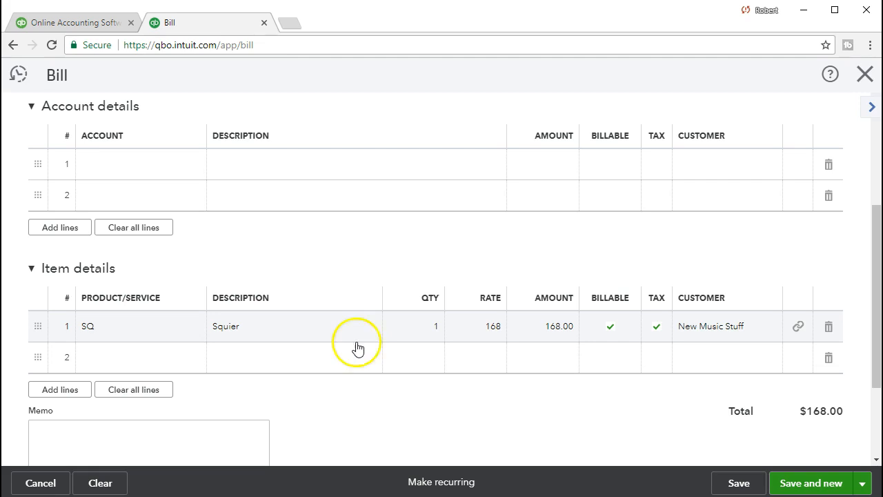
left_click(733, 484)
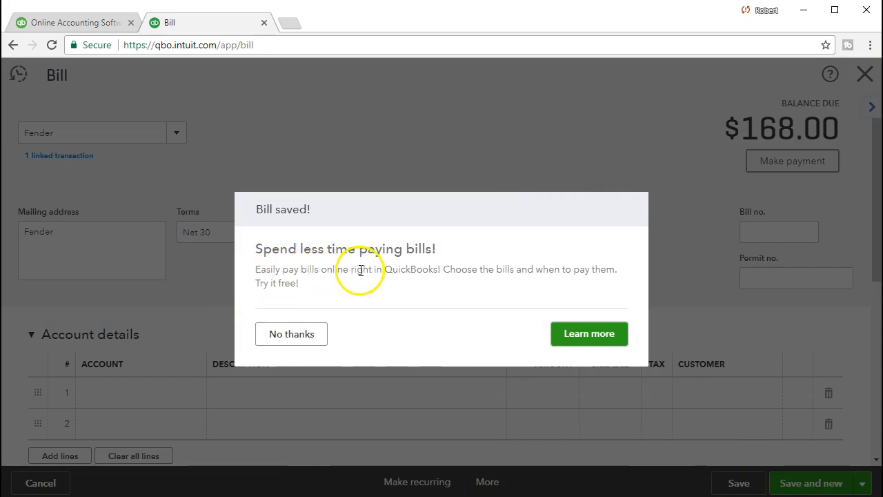
left_click(308, 337)
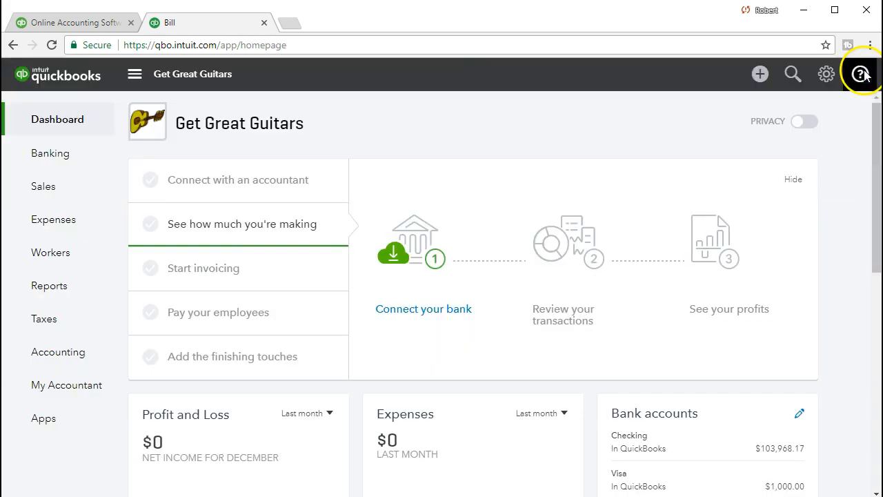
- Find the Balance Sheet among the company's reports and open it
left_click(89, 296)
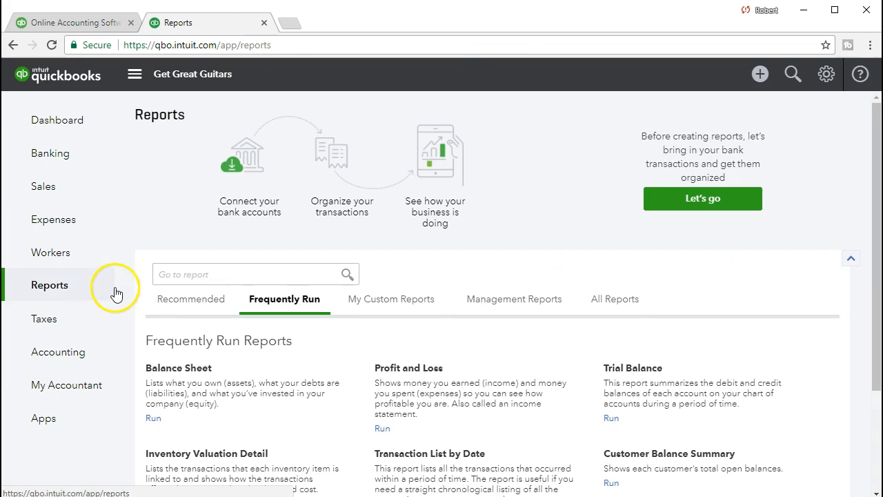
left_click(195, 271)
type("bal")
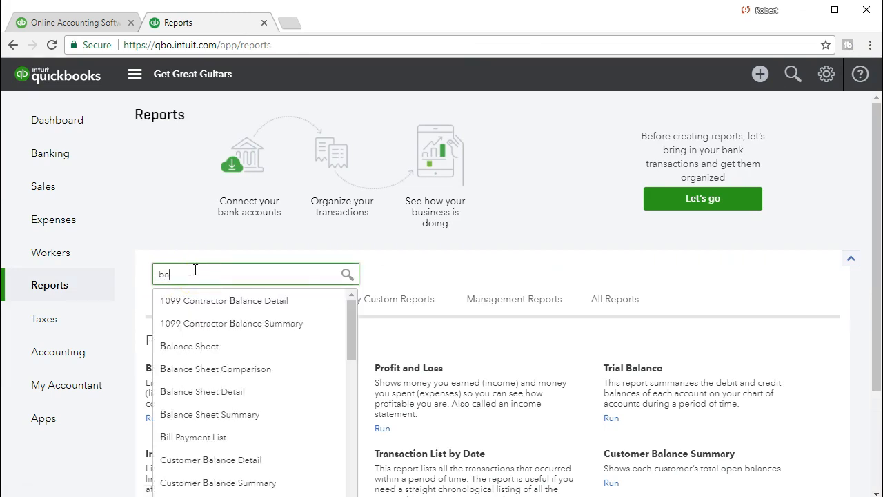
left_click(210, 347)
scroll(325, 265, "up", 1)
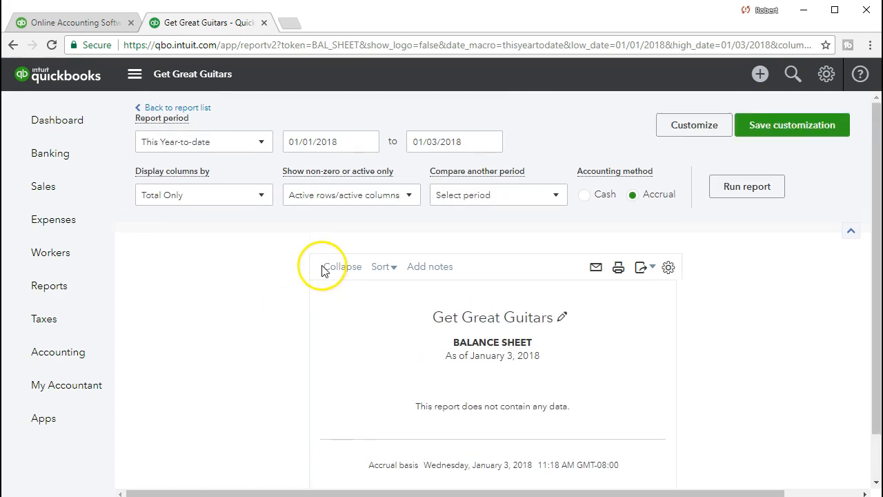
- Run the Balance Sheet for a custom period from 02/02/2021 to 02/28/2021
left_click(337, 141)
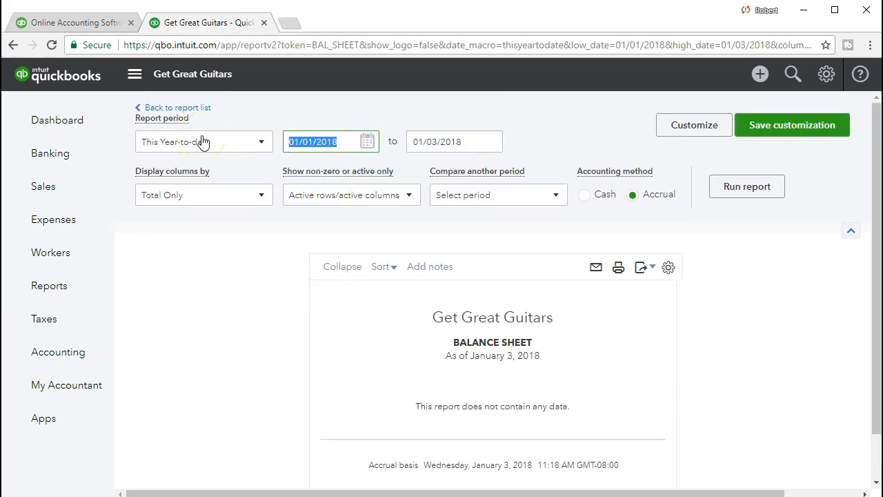
type("02/02/2021")
key("Tab")
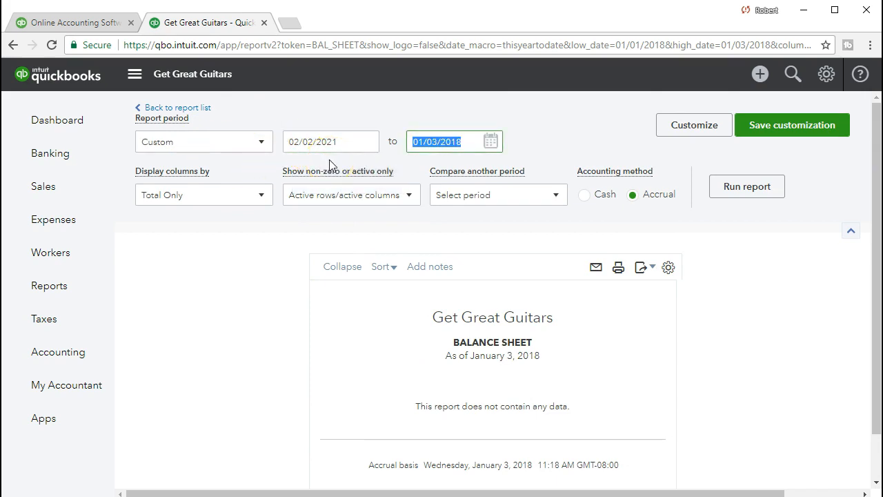
type("02/28/2021")
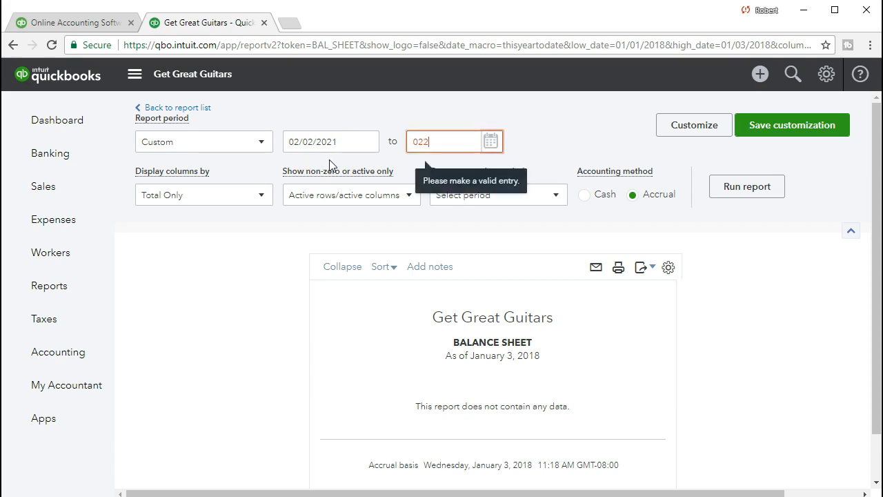
key("Tab")
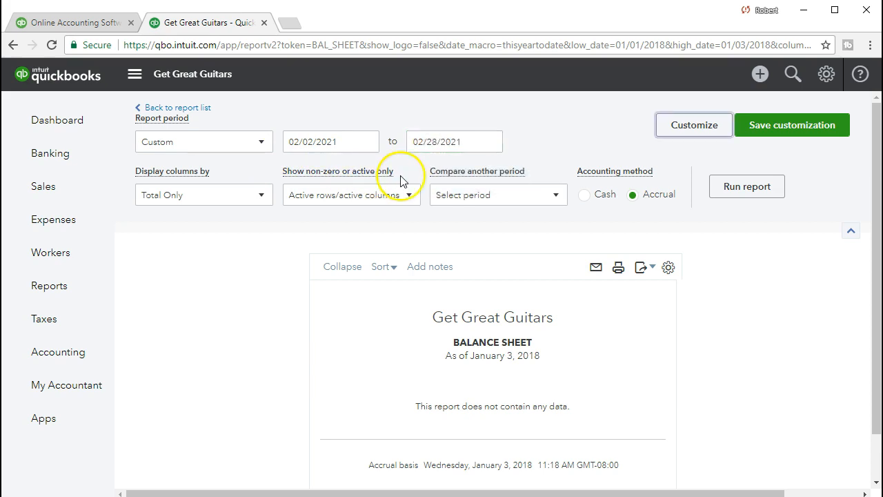
left_click(726, 196)
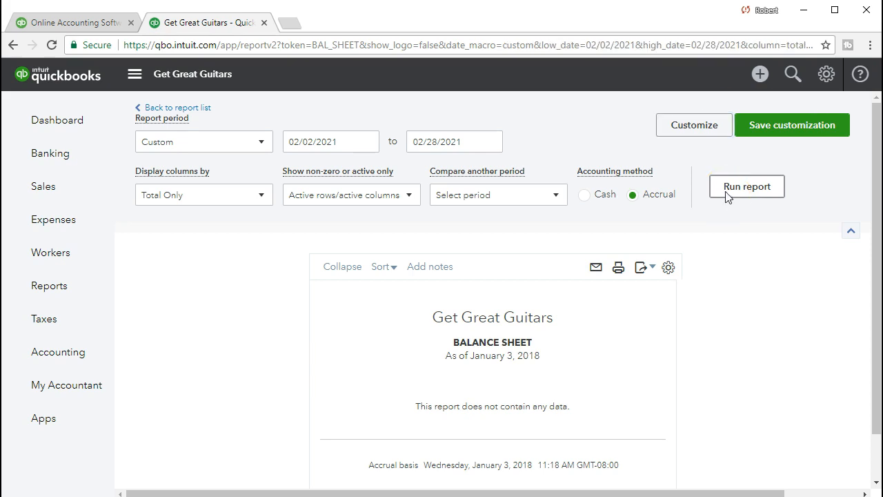
left_click(734, 191)
- Trace the balance sheet's Inventory Asset amount to the Fender bill behind it, close the bill and return to the report
scroll(733, 191, "down", 2)
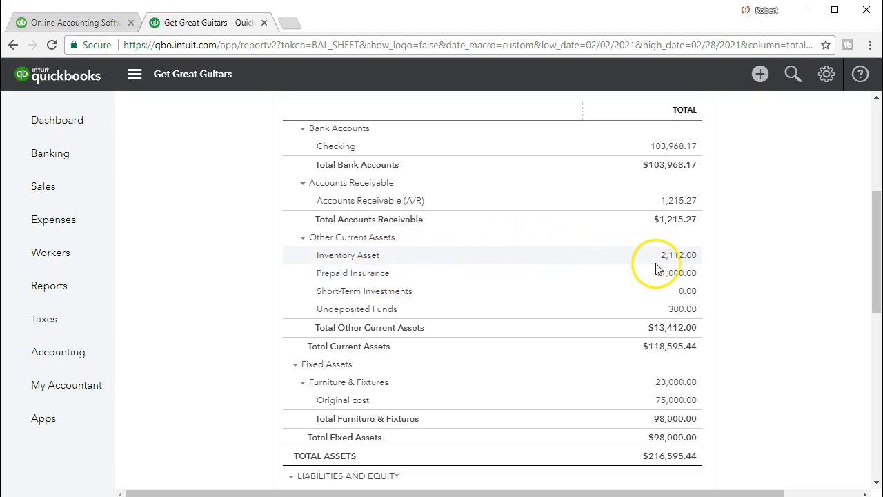
left_click(679, 257)
scroll(679, 266, "down", 1)
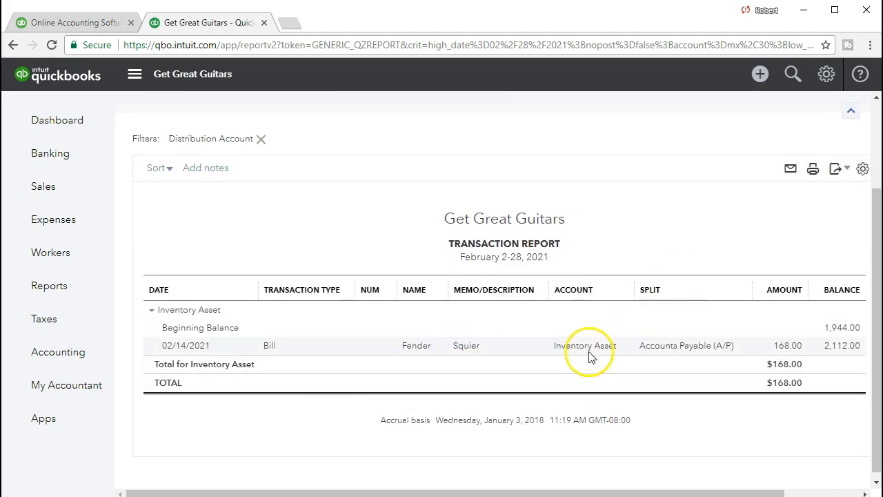
left_click(787, 346)
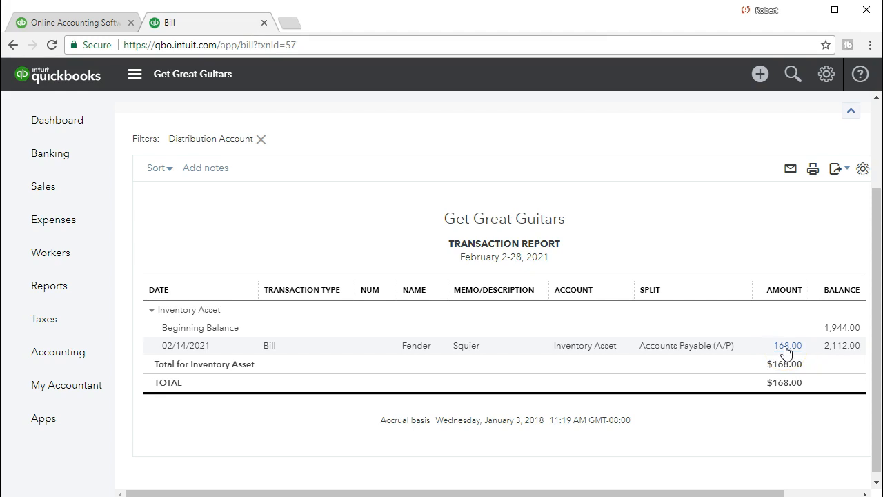
scroll(649, 316, "down", 4)
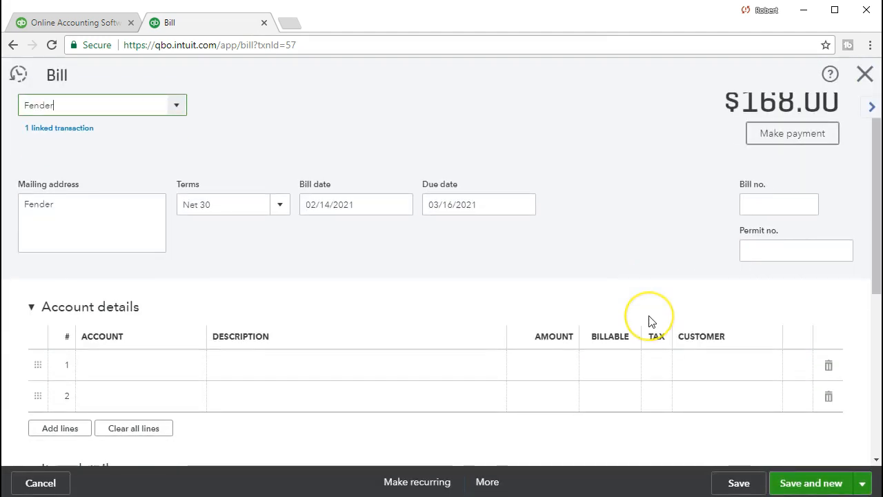
scroll(752, 315, "down", 1)
scroll(749, 315, "up", 5)
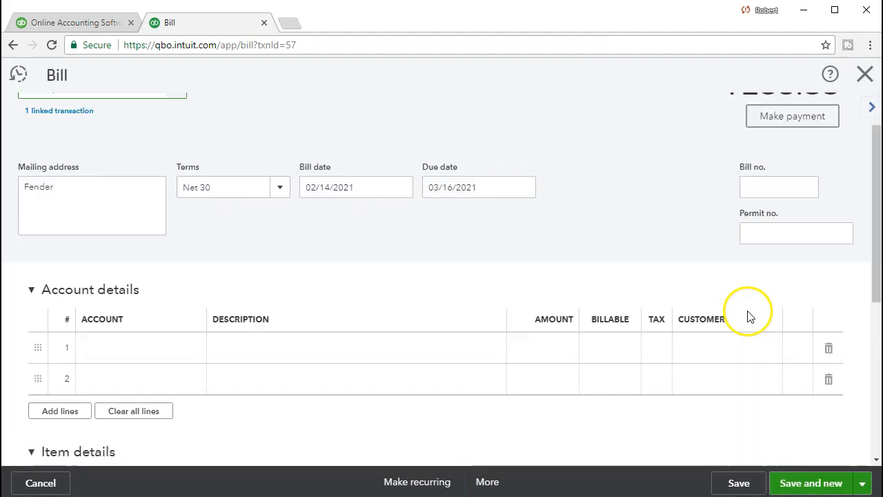
left_click(864, 74)
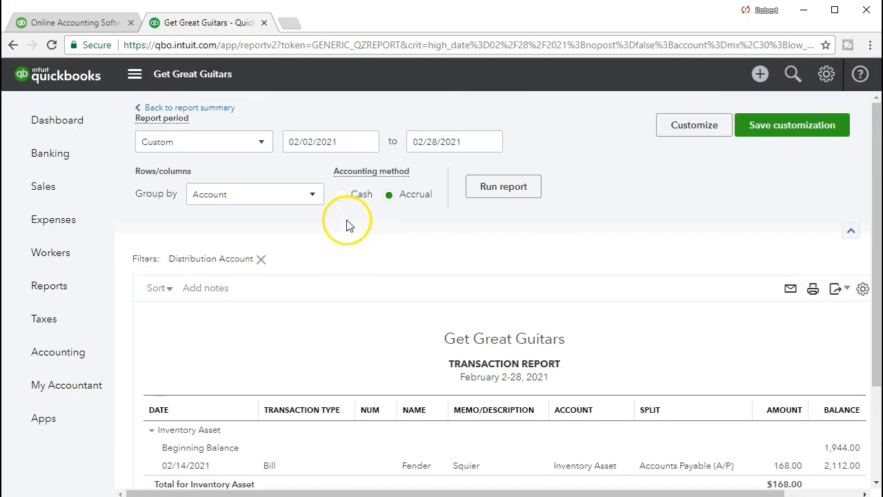
left_click(225, 110)
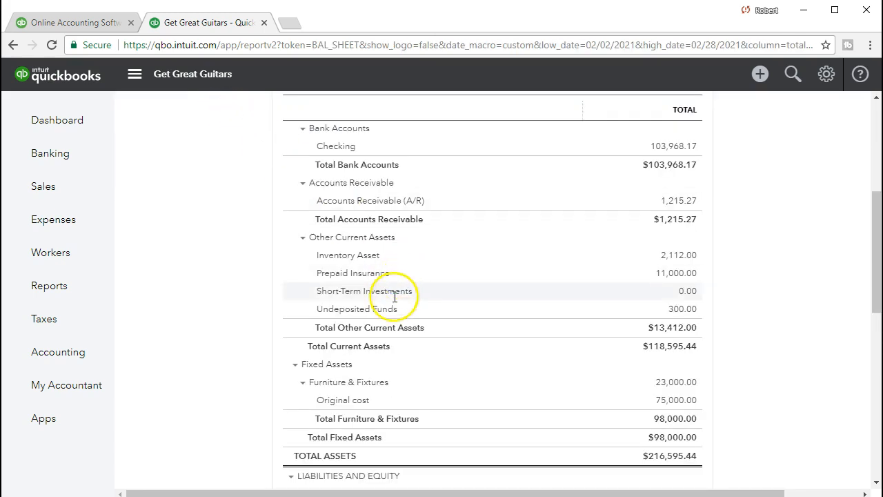
- Trace the Accounts Payable amount to the Fender bill, return to the balance sheet and review its assets and liabilities
scroll(388, 308, "down", 4)
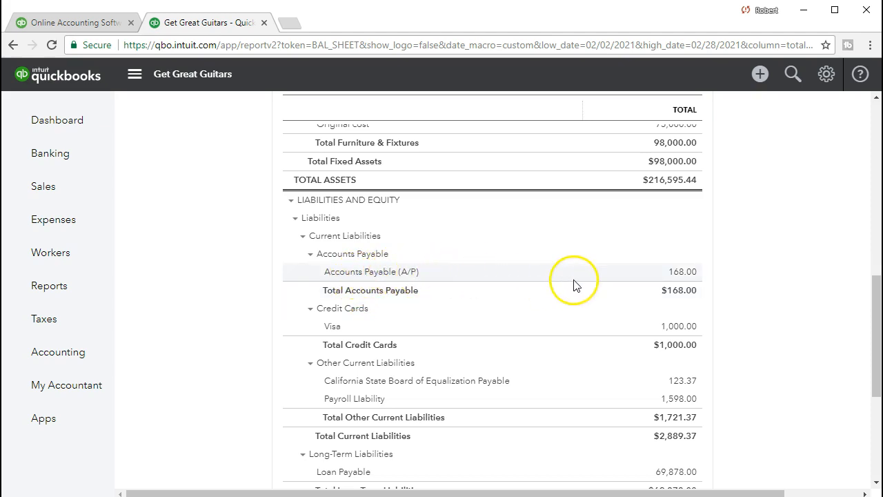
left_click(681, 276)
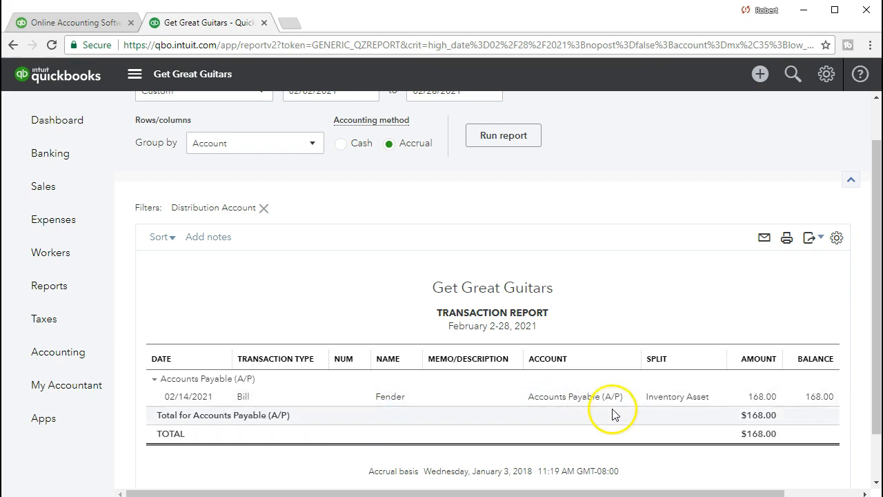
left_click(773, 399)
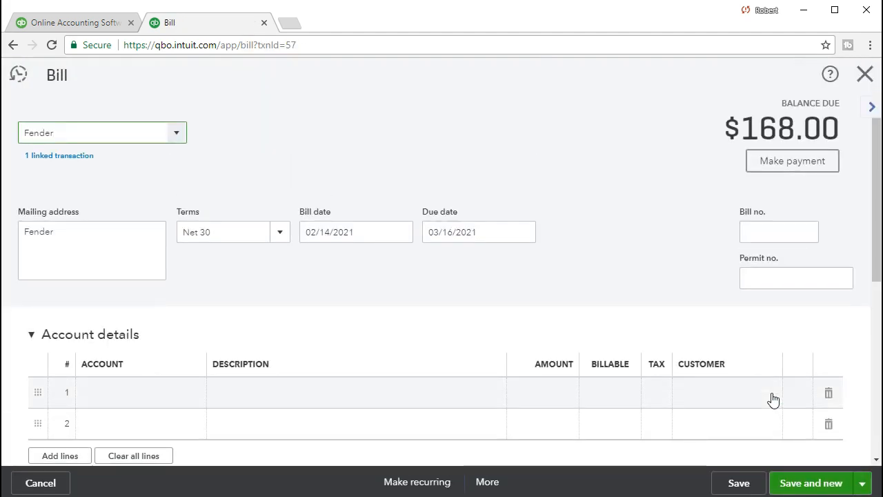
scroll(773, 395, "down", 3)
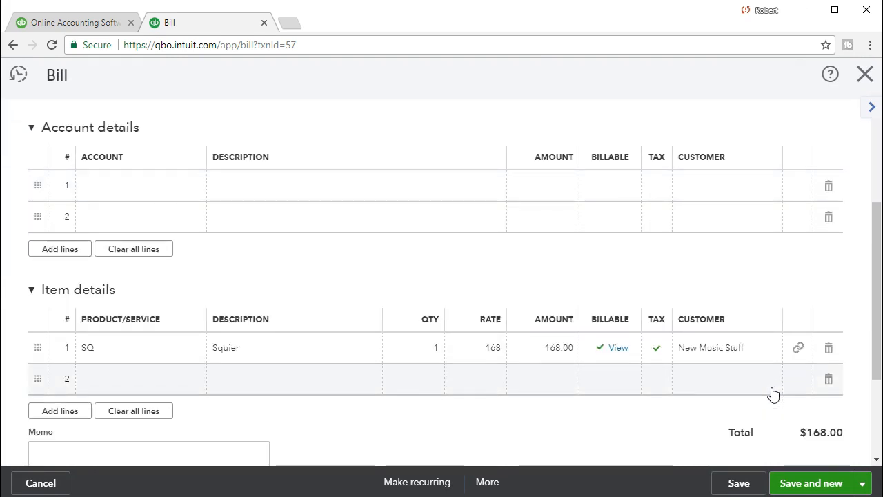
scroll(773, 393, "up", 3)
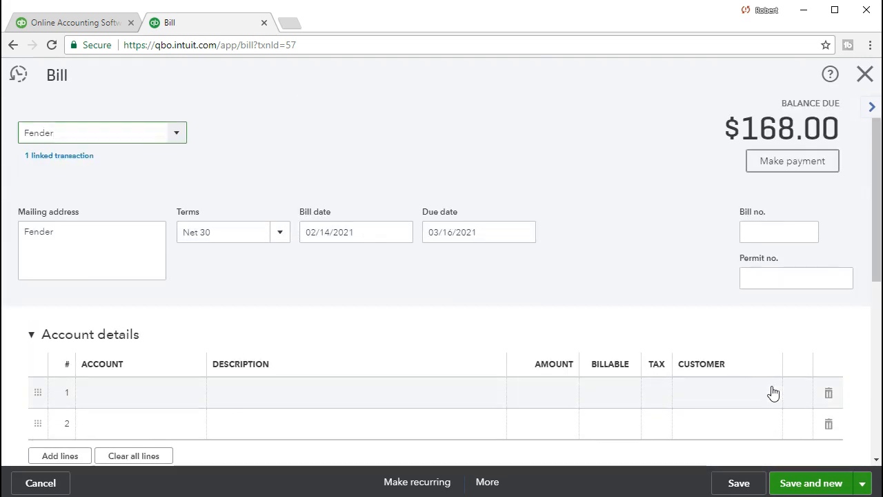
left_click(863, 75)
scroll(274, 220, "up", 2)
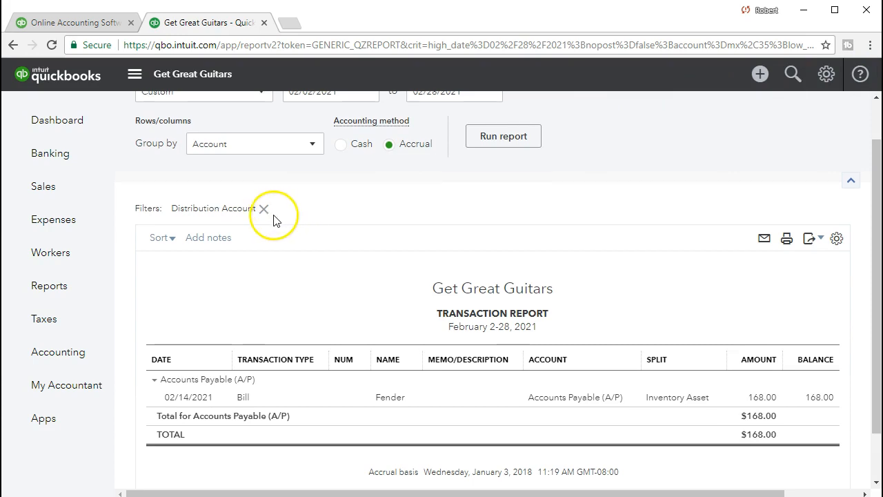
left_click(197, 116)
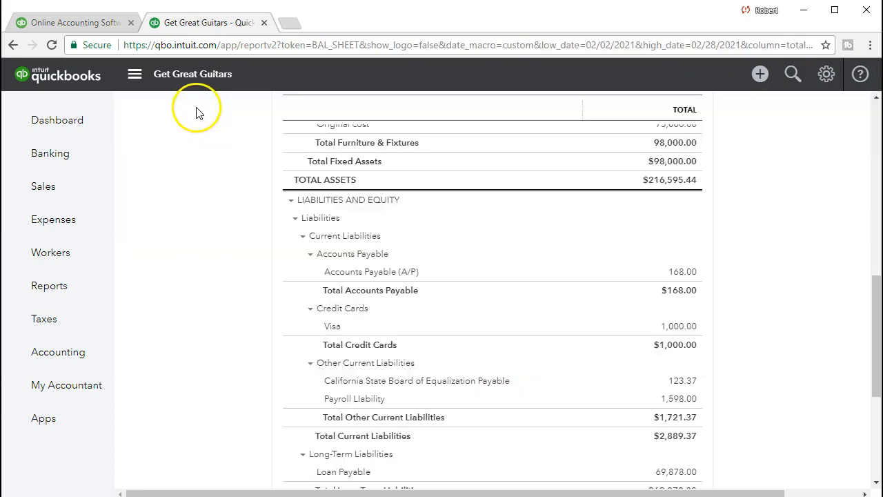
scroll(257, 325, "up", 5)
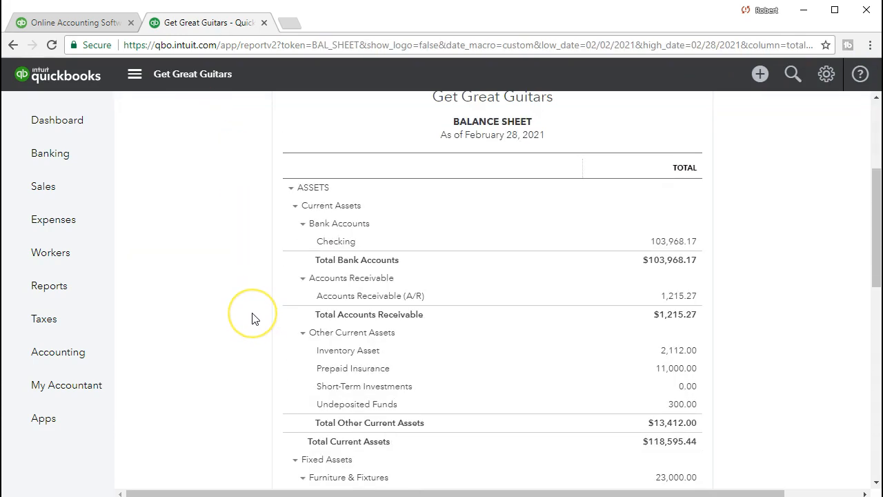
left_click(252, 311)
scroll(252, 313, "down", 5)
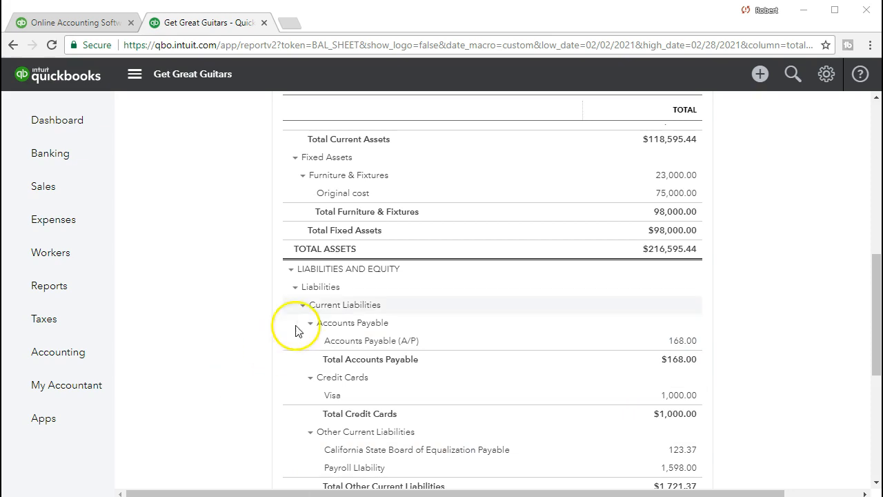
- Create a new vendor bill and choose Epiphone as the vendor
left_click(760, 76)
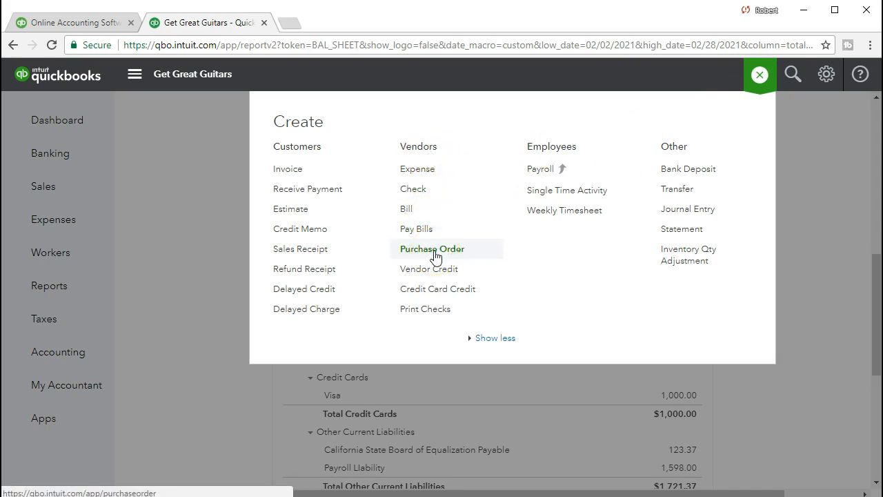
left_click(423, 215)
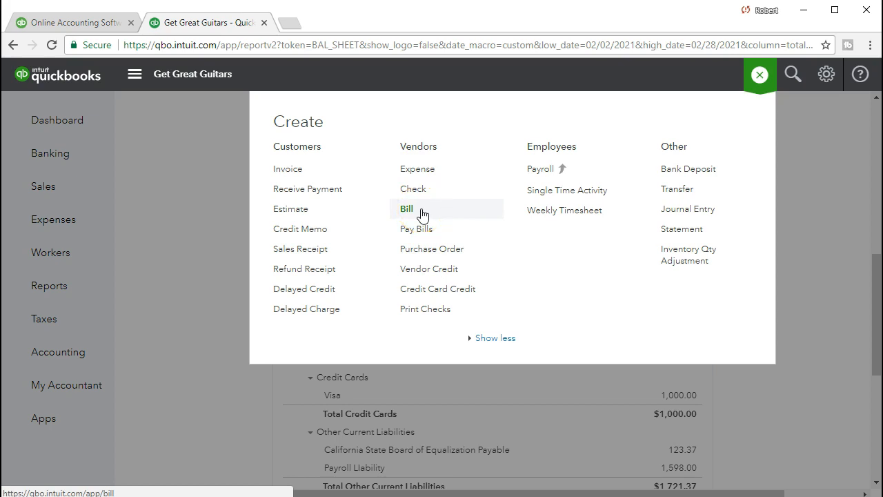
left_click(428, 231)
left_click(428, 216)
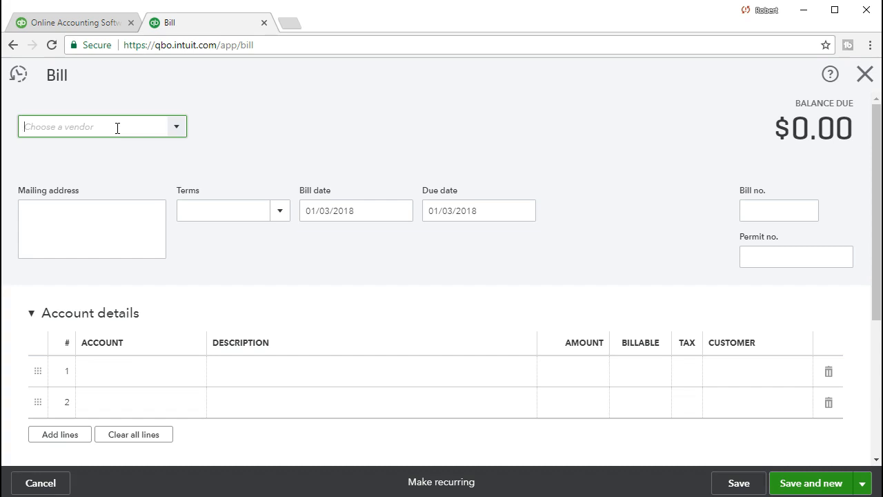
left_click(178, 127)
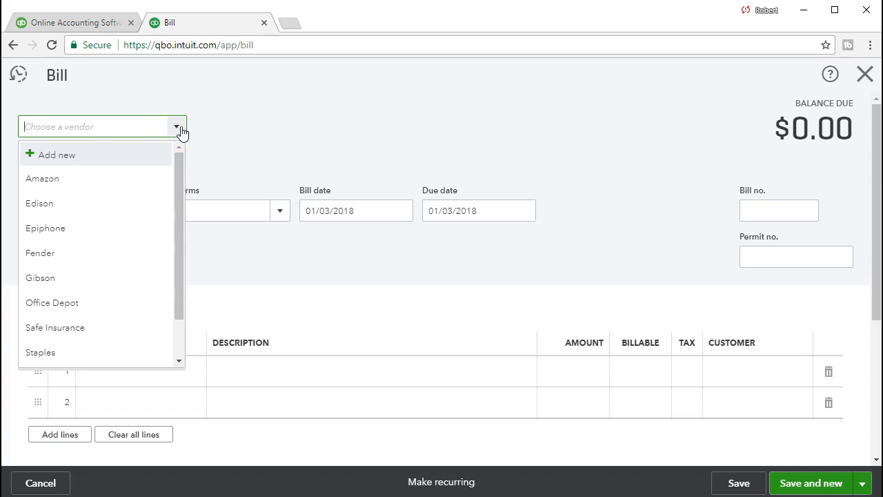
type("Epiphone")
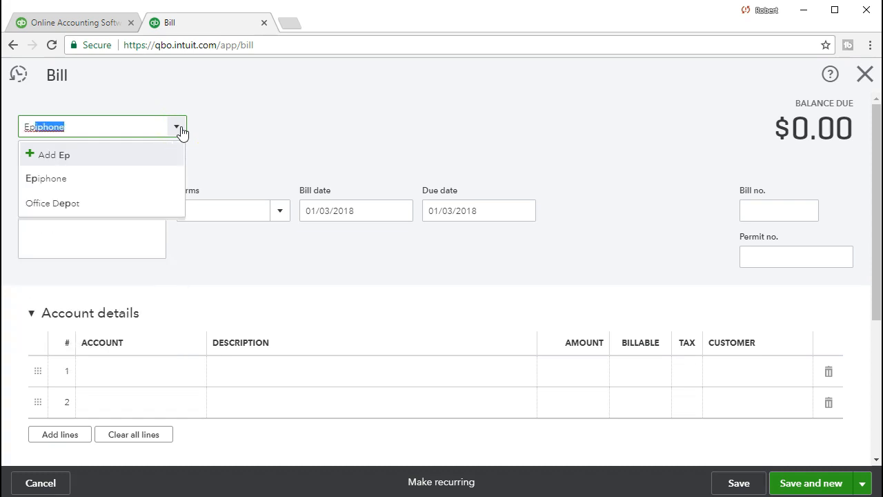
left_click(102, 178)
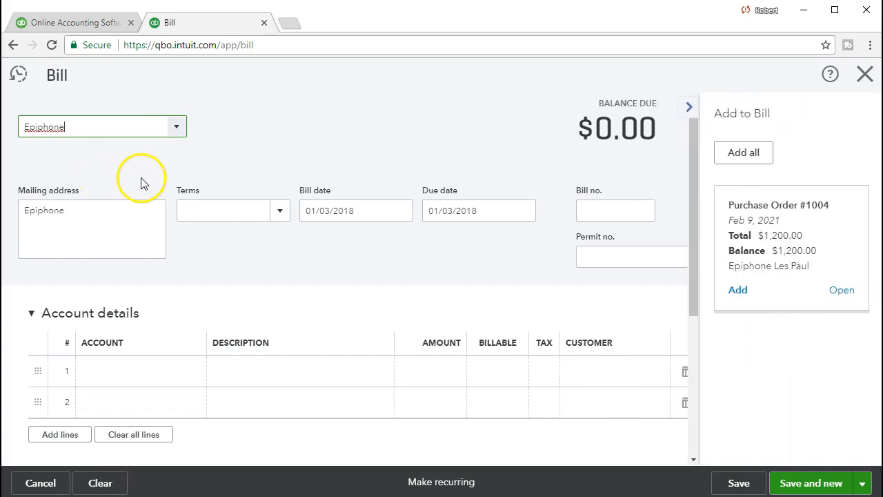
key("Tab")
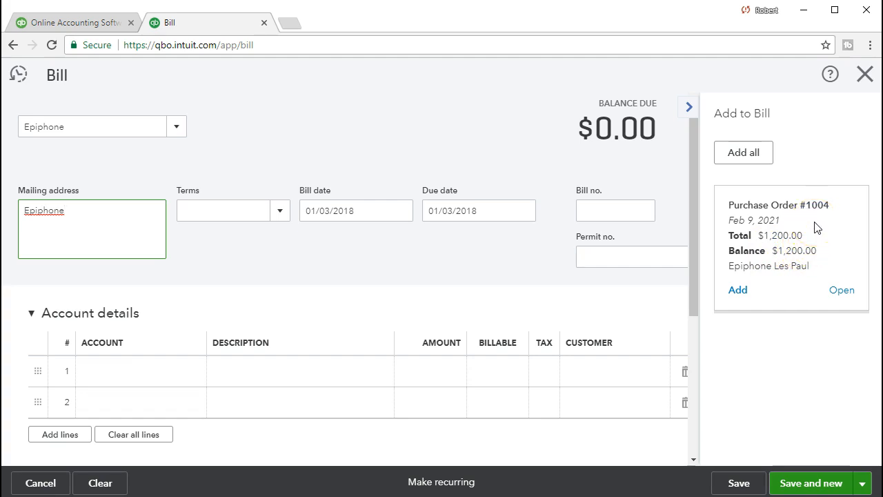
- Add the Epiphone Les Paul purchase order to the bill, review its item line and try to save the bill
left_click(738, 291)
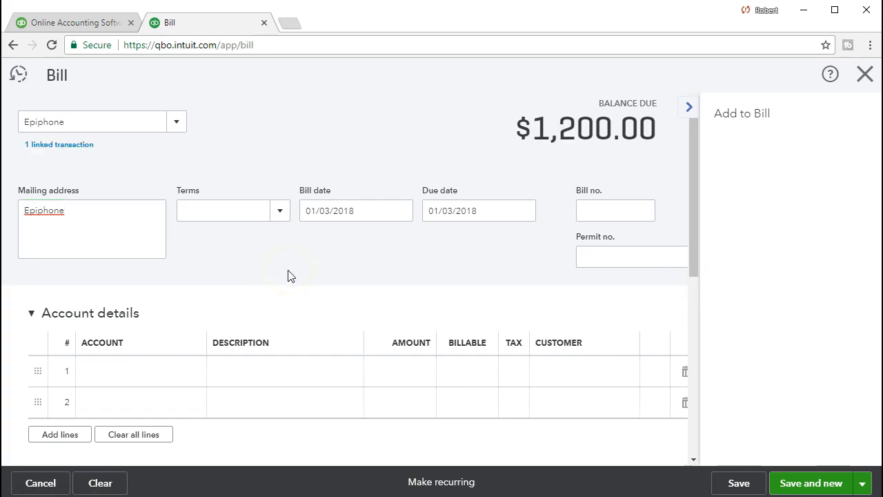
scroll(288, 274, "down", 1)
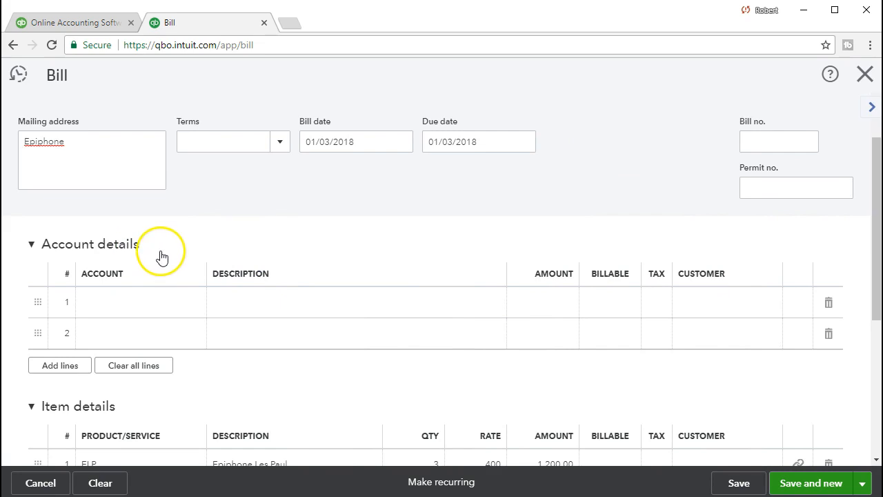
scroll(161, 253, "down", 3)
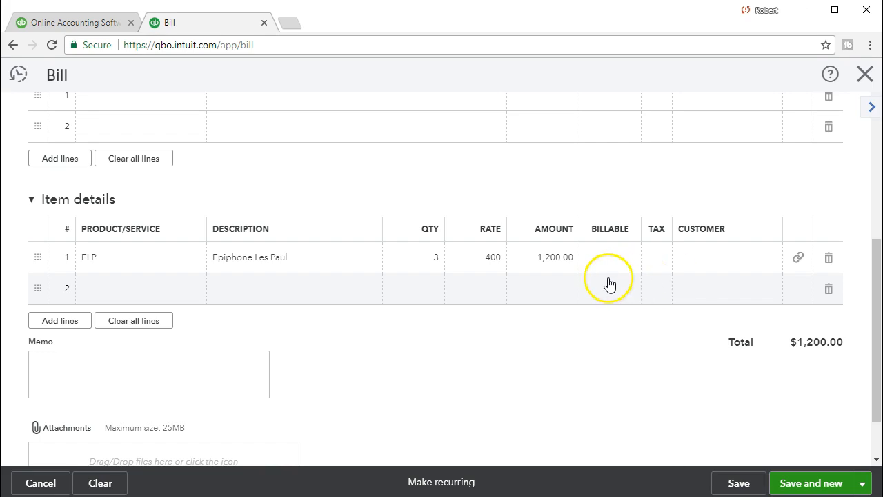
scroll(486, 403, "up", 1)
scroll(485, 407, "up", 4)
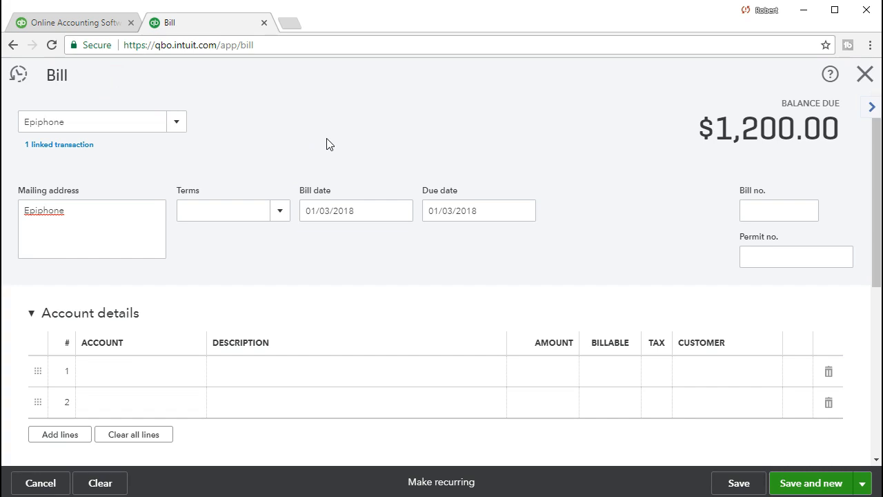
scroll(327, 144, "down", 4)
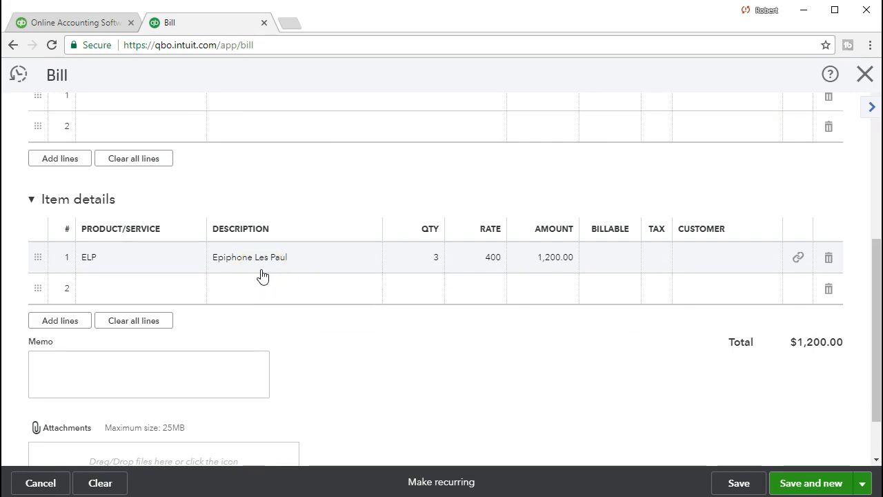
scroll(263, 276, "up", 1)
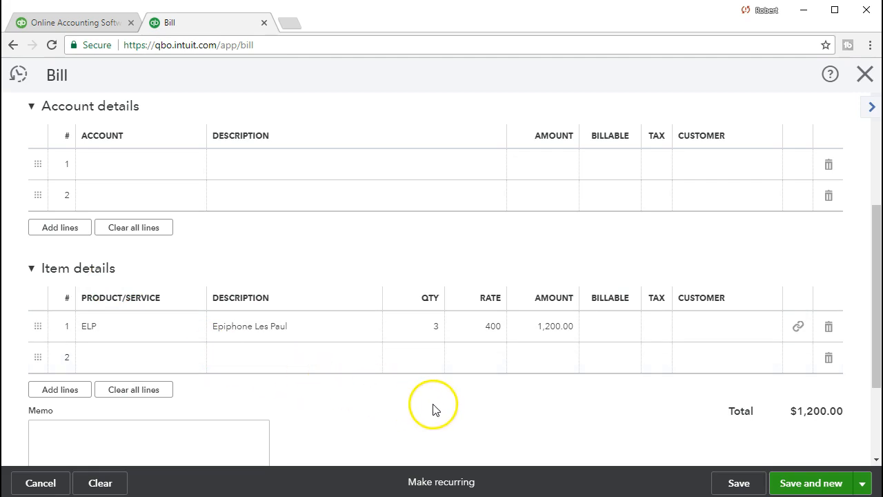
left_click(735, 485)
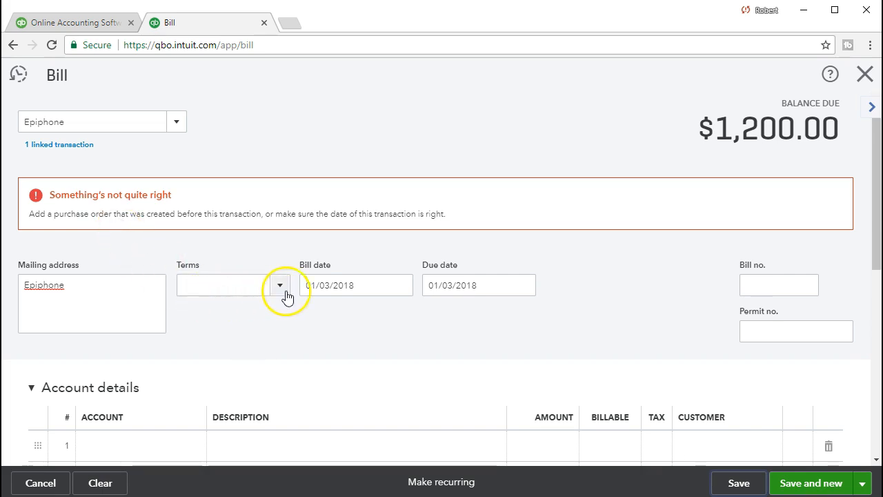
- Set the Epiphone bill's terms to Net 30 and its bill date to 02/14/2021
left_click(104, 292)
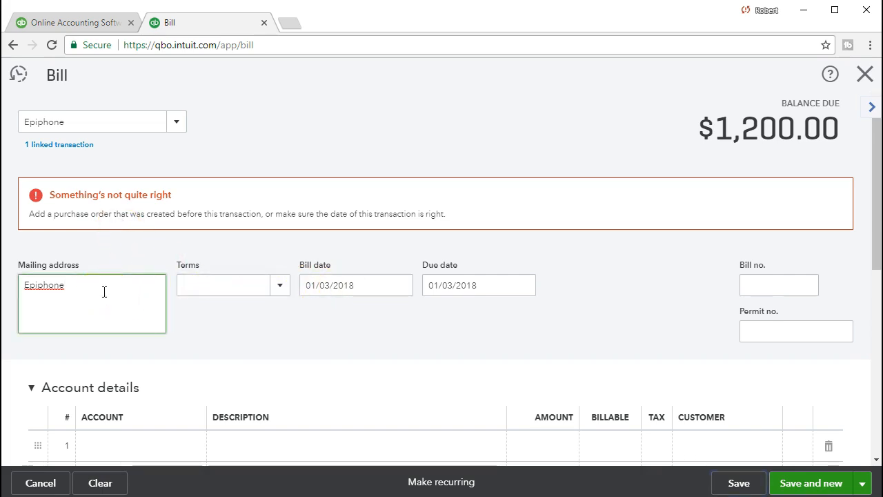
left_click(211, 295)
left_click(286, 291)
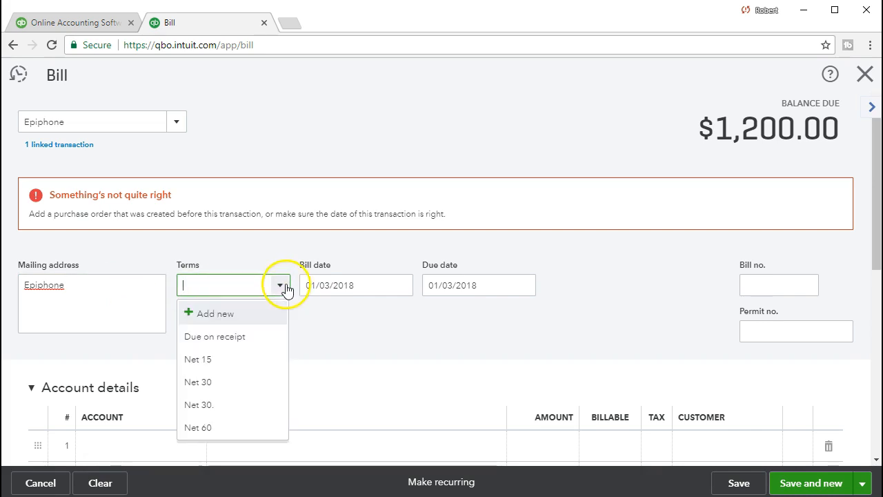
left_click(243, 382)
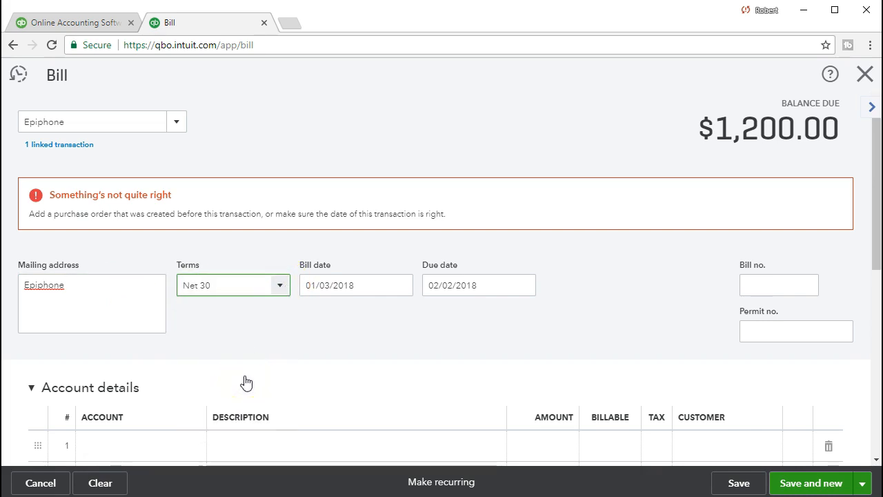
key("Tab")
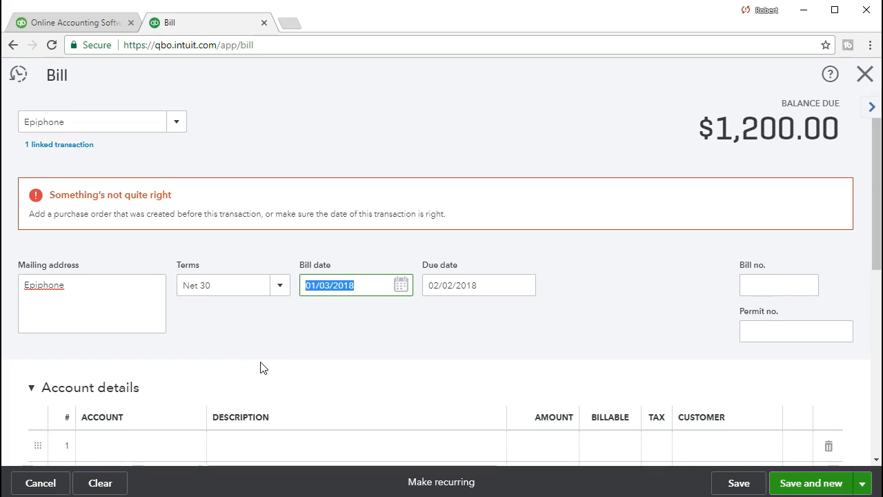
type("02/")
type("14")
key("Tab")
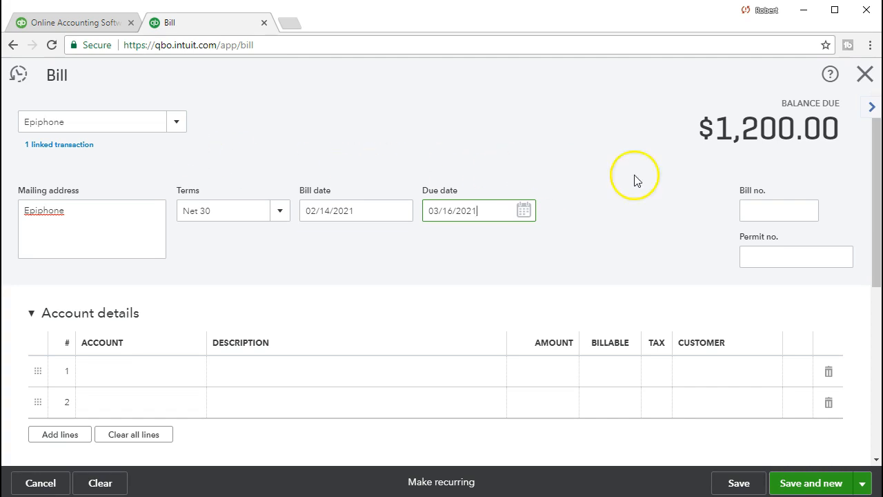
- Check the Epiphone bill's header fields and item line, and save and close the bill
scroll(701, 262, "down", 4)
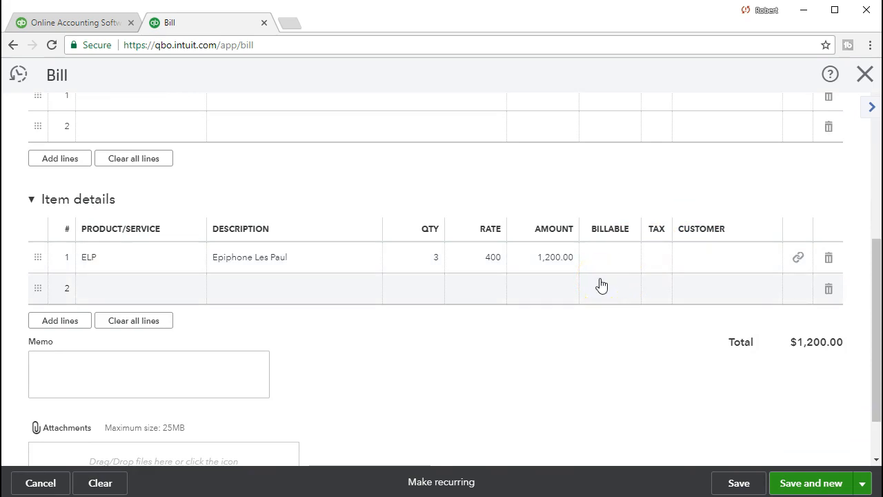
scroll(601, 285, "up", 5)
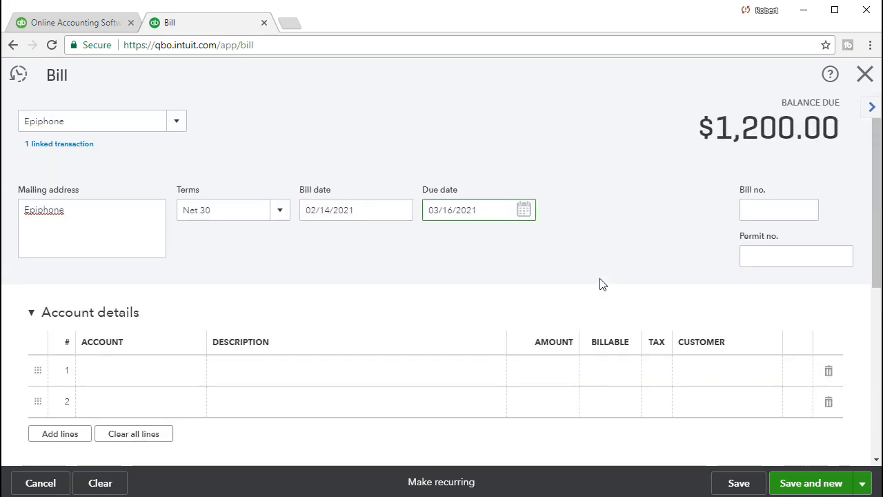
left_click(107, 122)
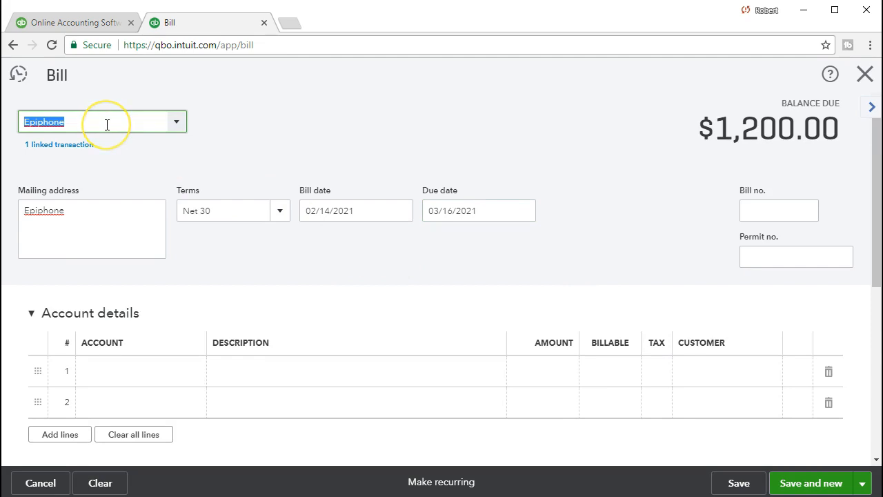
key("Tab")
key("Tab")
key("Tab")
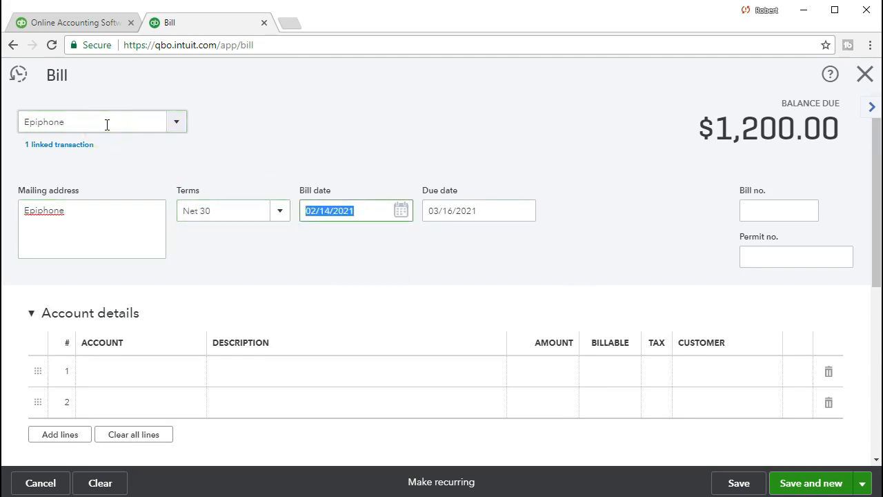
key("Tab")
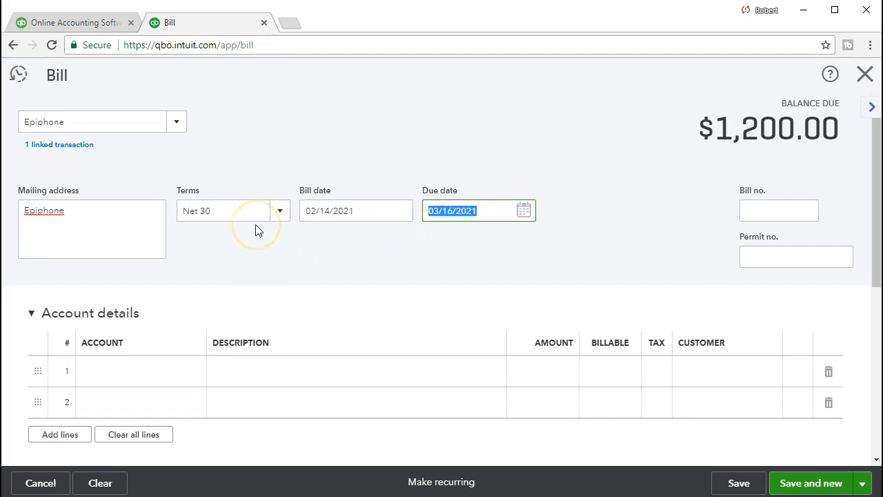
key("Tab")
key("Tab")
key("Tab")
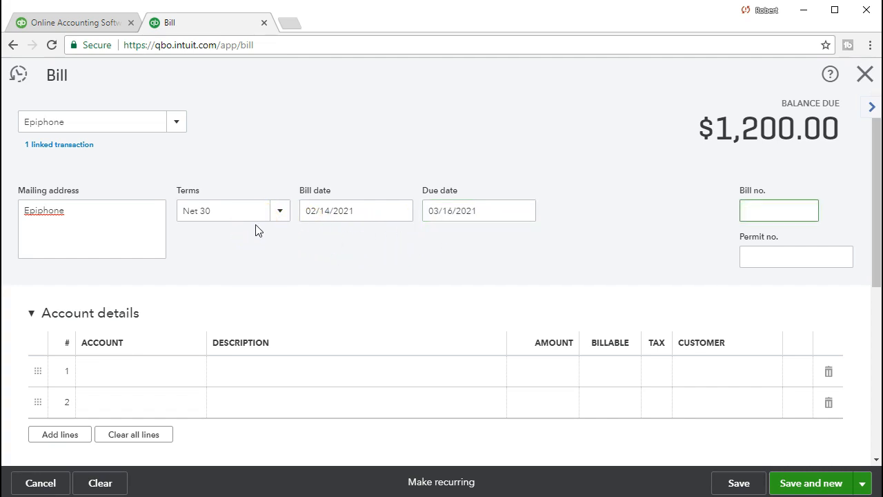
key("Tab")
key("Tab")
key("Tab")
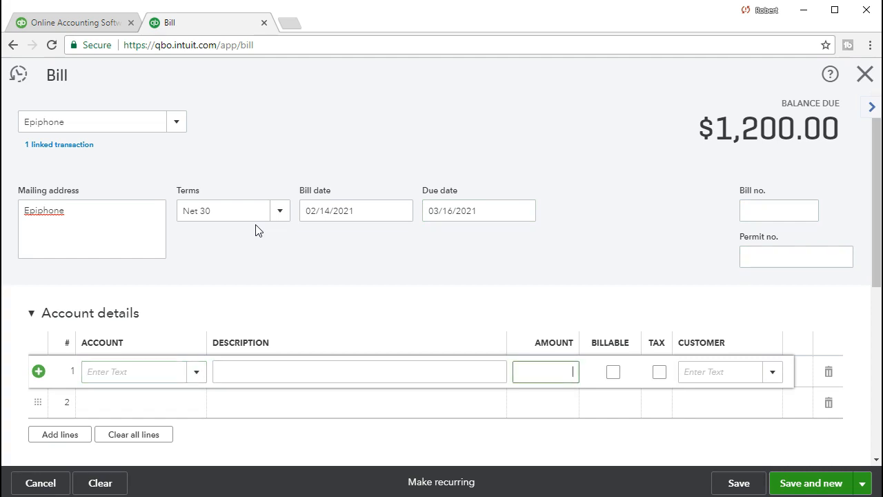
scroll(436, 262, "down", 3)
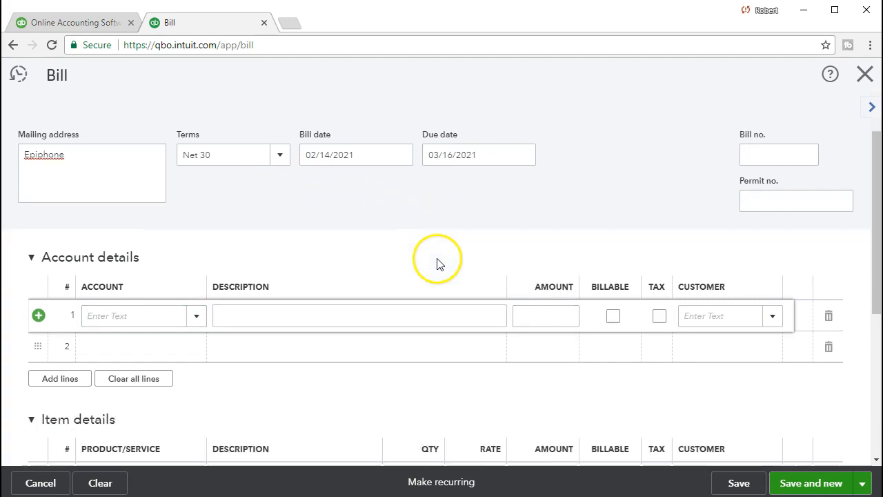
scroll(438, 265, "down", 2)
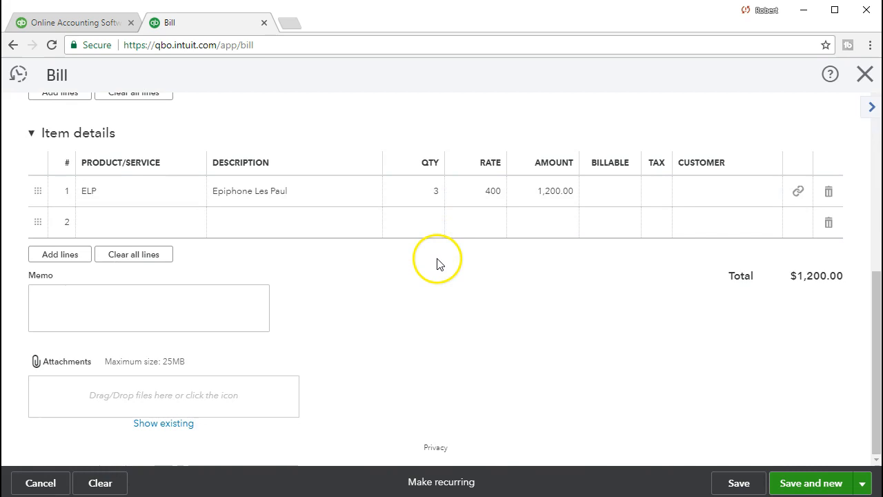
left_click(737, 483)
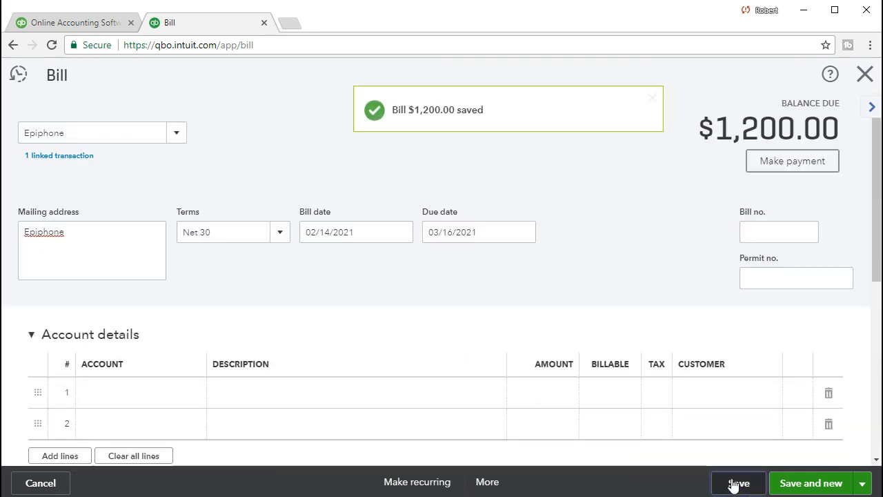
left_click(865, 75)
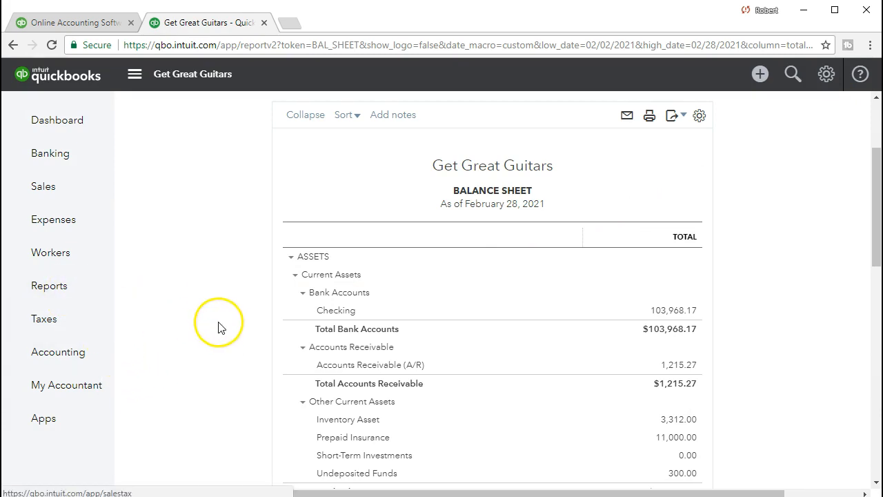
- Change the balance sheet's start date to 02/01/2021 and rerun the report
scroll(219, 323, "up", 3)
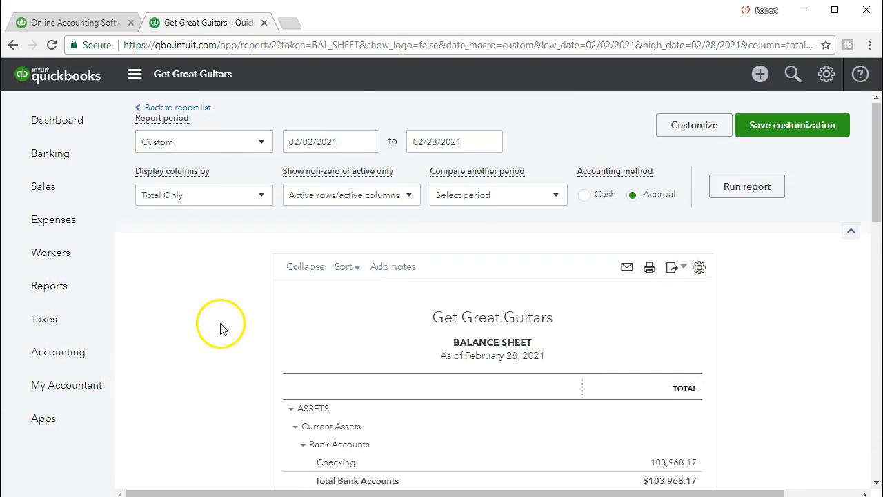
left_click(349, 143)
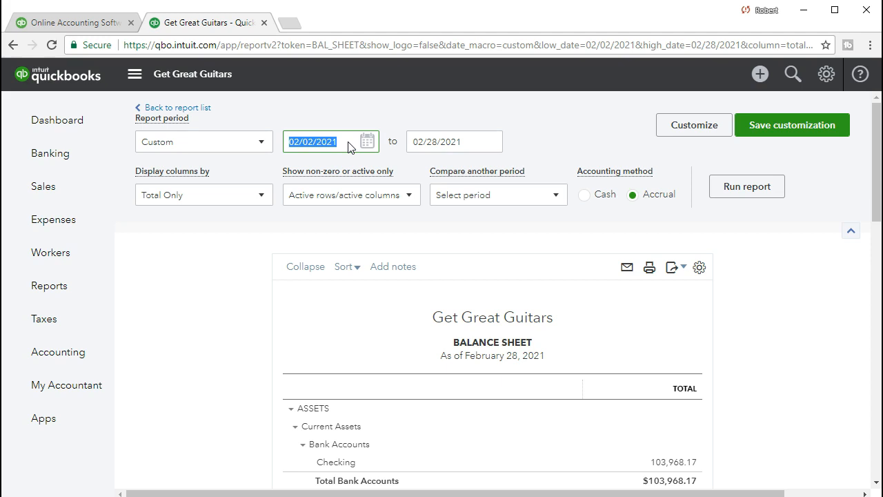
left_click(309, 142)
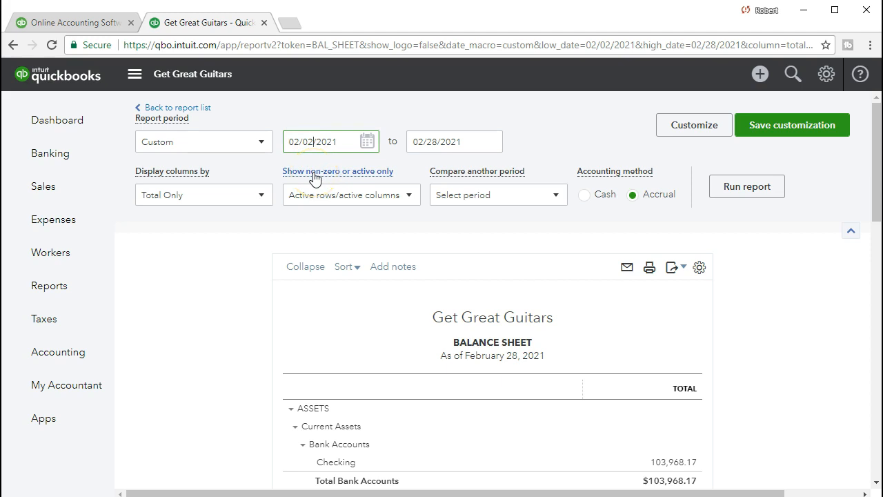
key("BackSpace")
type("1")
key("Tab")
key("Tab")
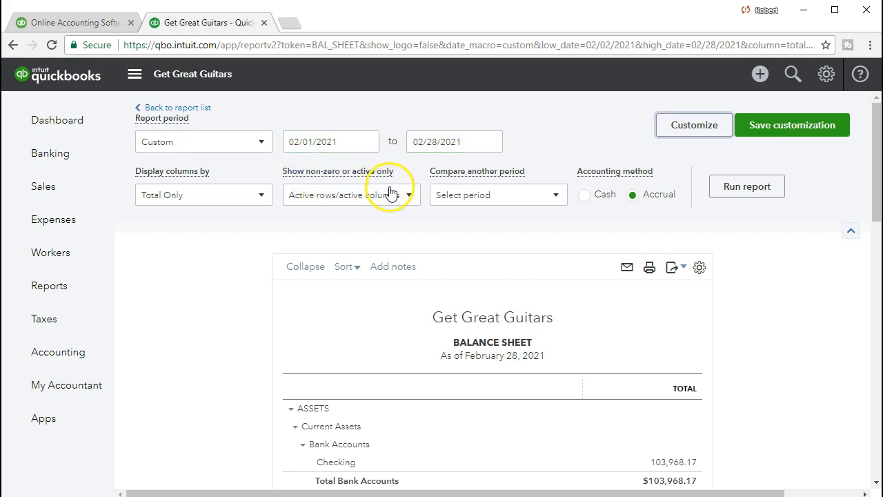
left_click(745, 188)
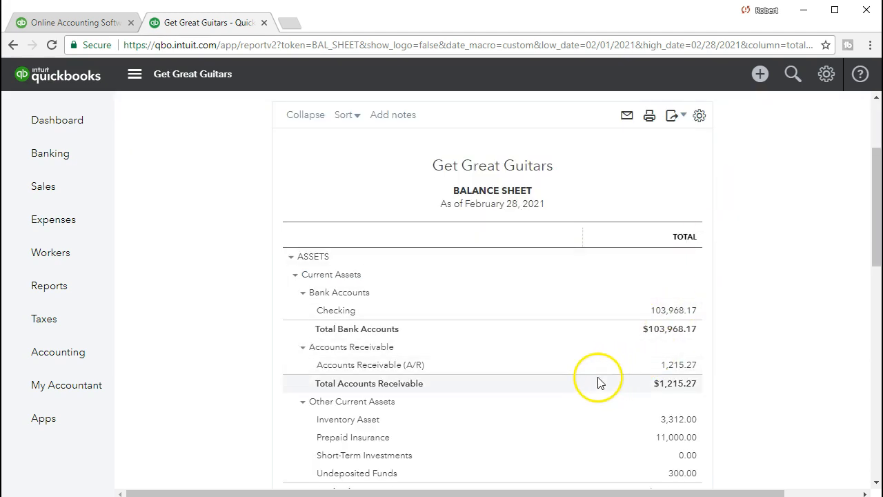
- Trace the balance sheet's Inventory Asset amount to the Epiphone bill and examine the bill's item line and header
scroll(593, 380, "down", 1)
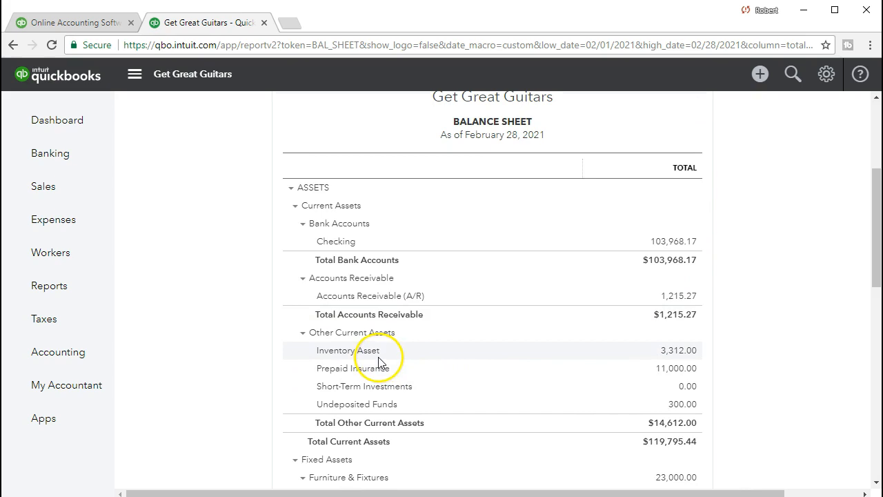
left_click(670, 353)
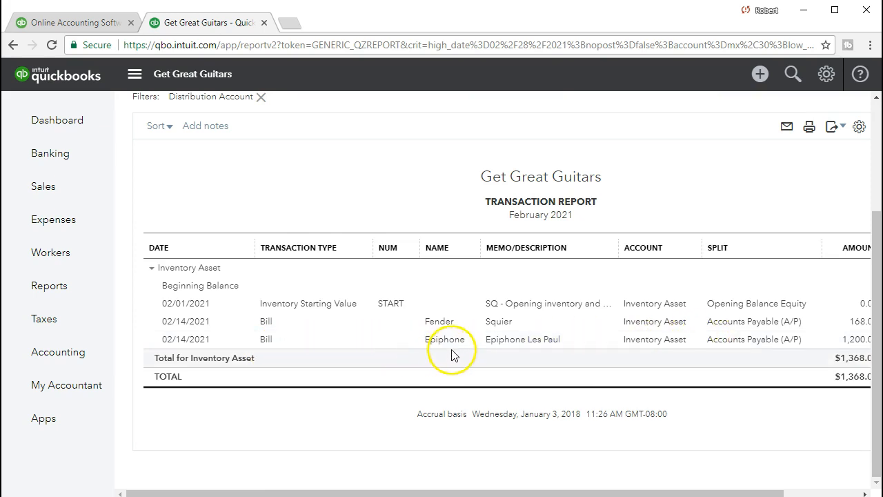
left_click(853, 346)
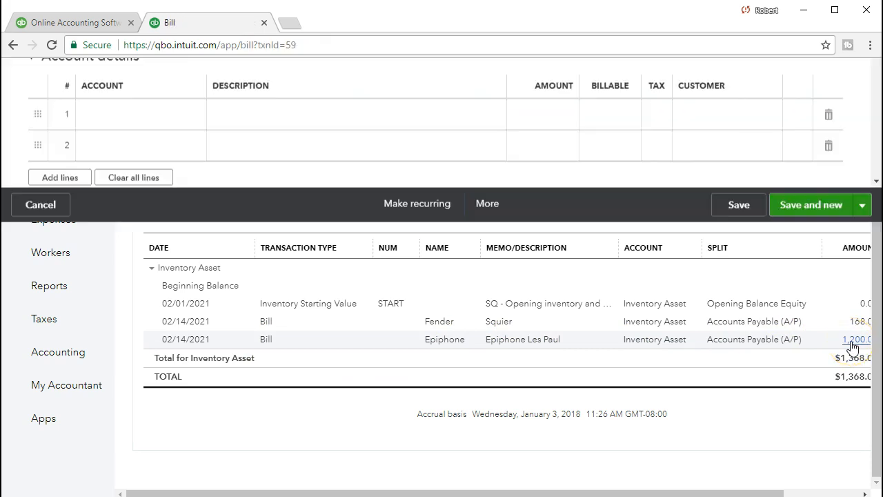
scroll(650, 302, "down", 5)
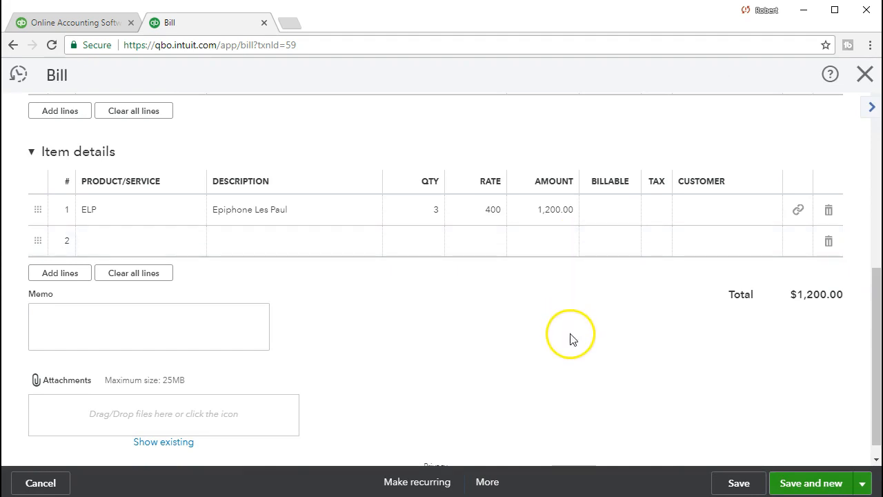
scroll(572, 339, "up", 2)
scroll(572, 351, "up", 3)
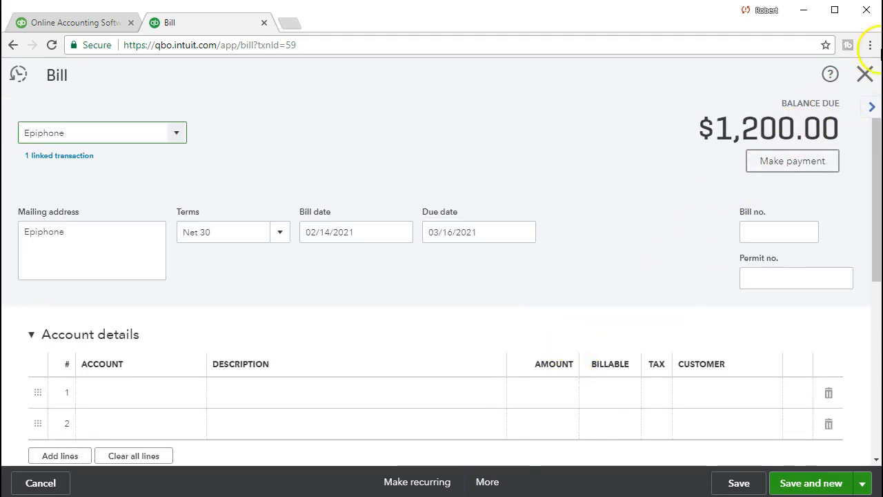
- Close the Epiphone bill and return from the transaction report to the balance sheet's current assets
left_click(865, 74)
scroll(205, 353, "up", 3)
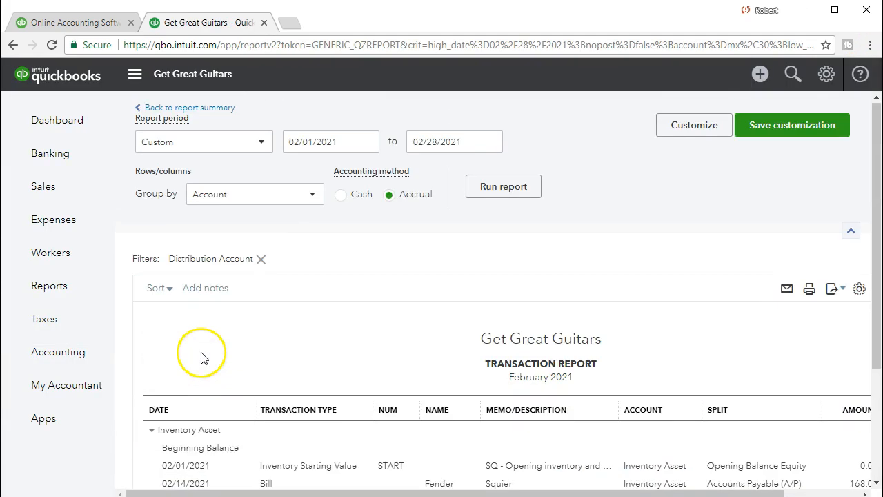
left_click(207, 109)
scroll(233, 213, "down", 4)
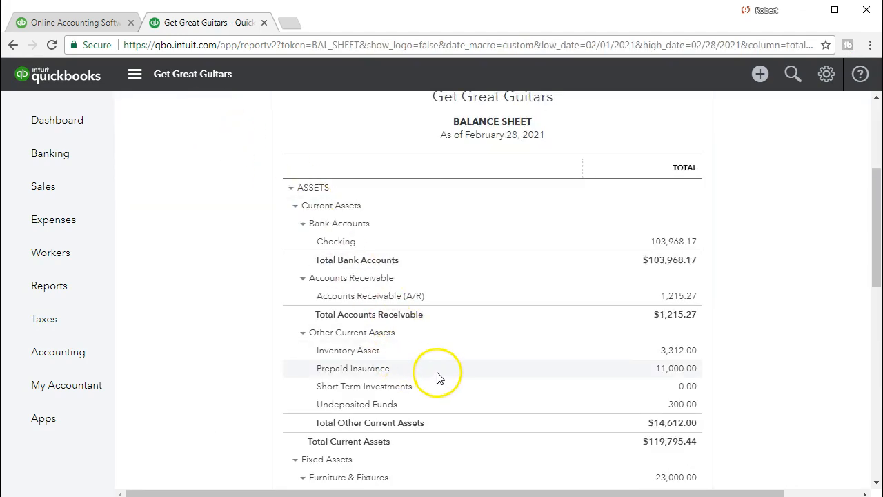
- Trace the balance sheet's Accounts Payable (A/P) amount to the Fender bill, examine the bill, and close it
scroll(440, 378, "down", 4)
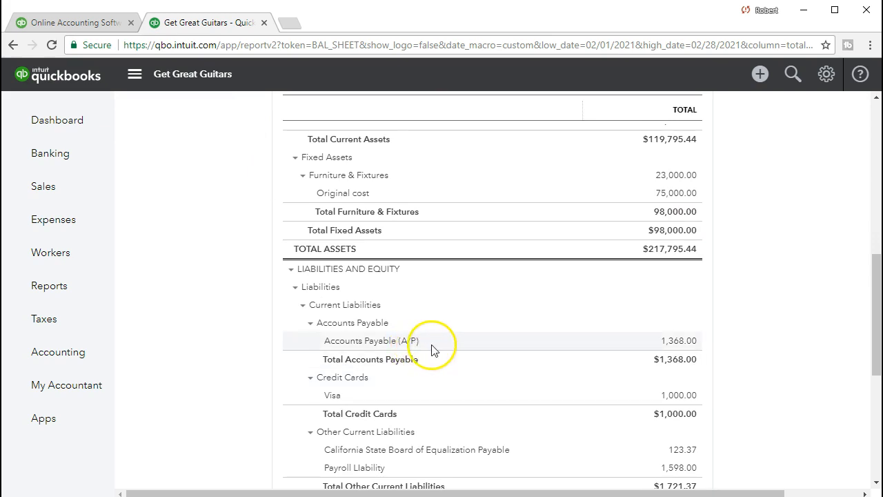
left_click(694, 345)
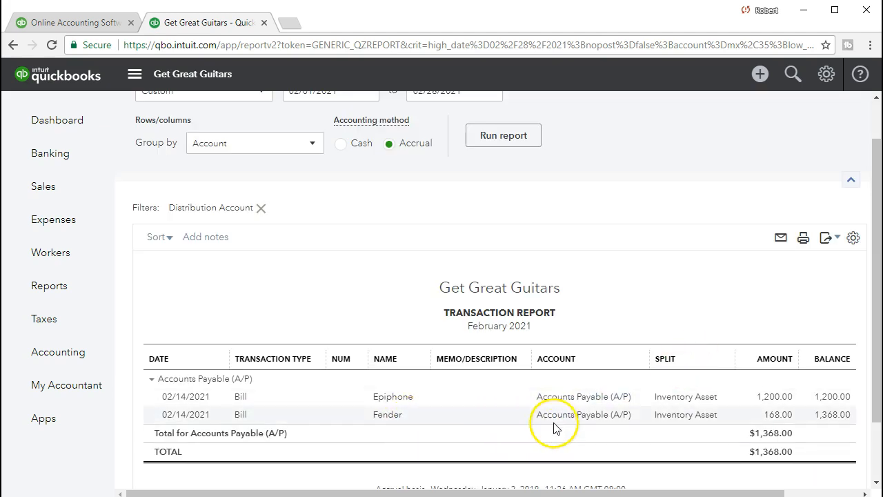
left_click(769, 418)
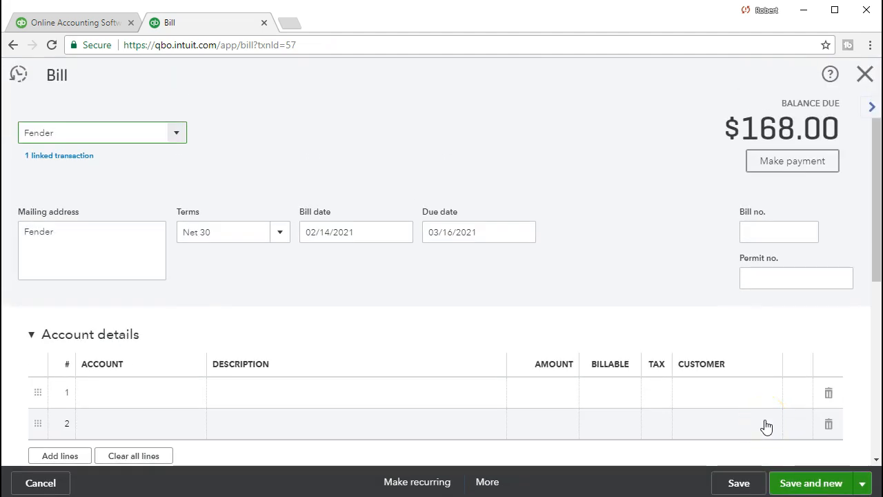
left_click(861, 82)
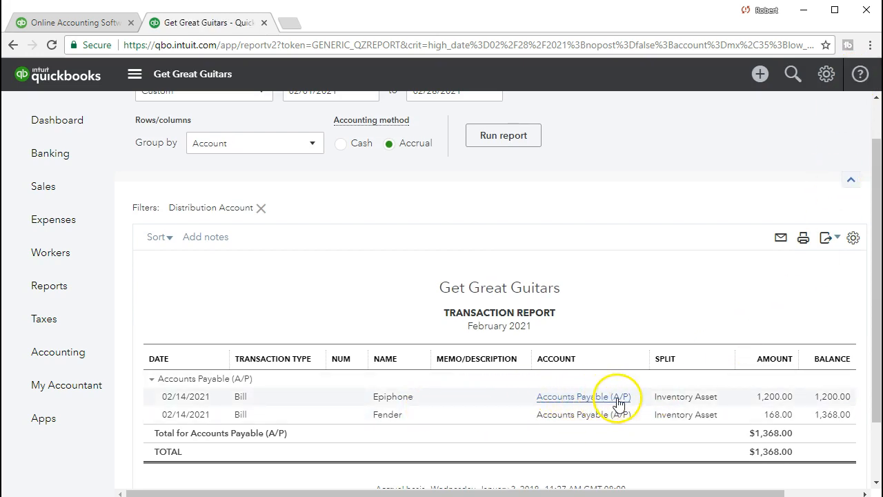
- Examine the Epiphone bill's item line and header from the Accounts Payable transaction report, close it, and return to the balance sheet
left_click(769, 400)
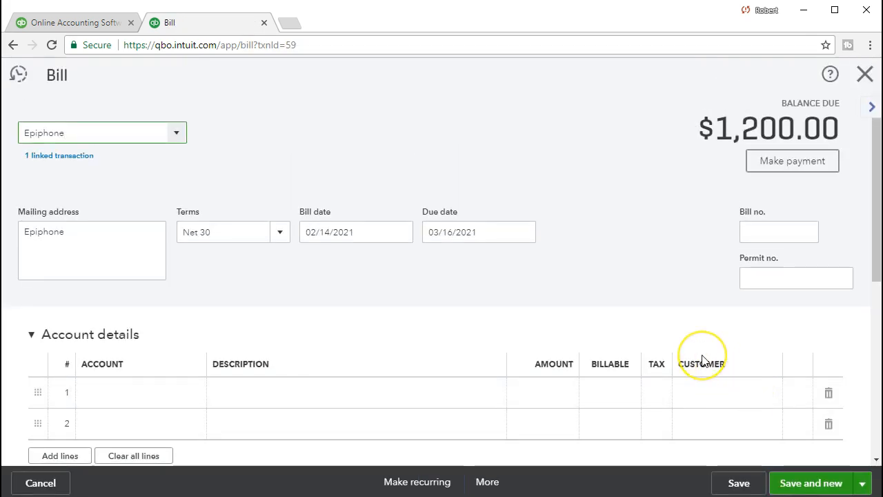
scroll(703, 360, "down", 4)
scroll(704, 361, "up", 2)
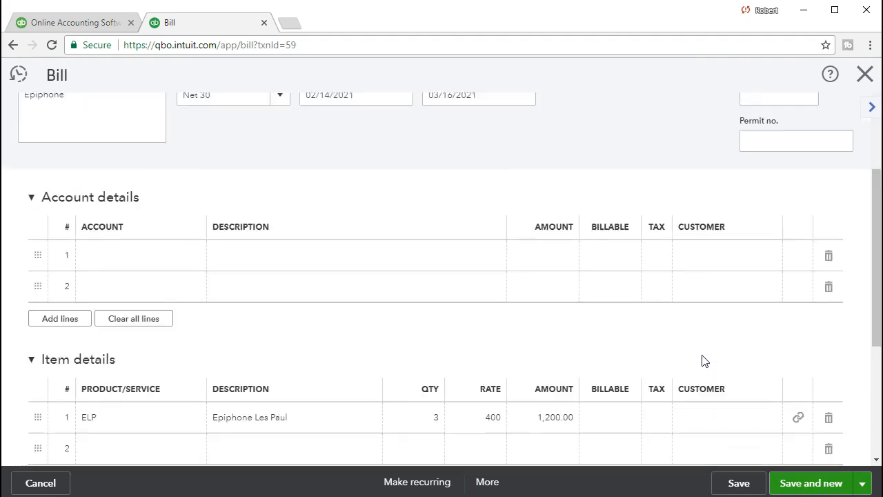
scroll(702, 360, "up", 2)
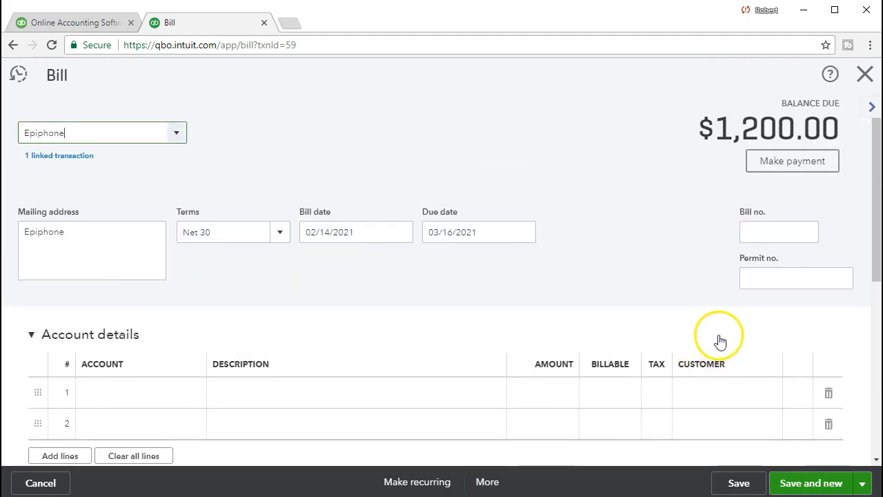
left_click(862, 87)
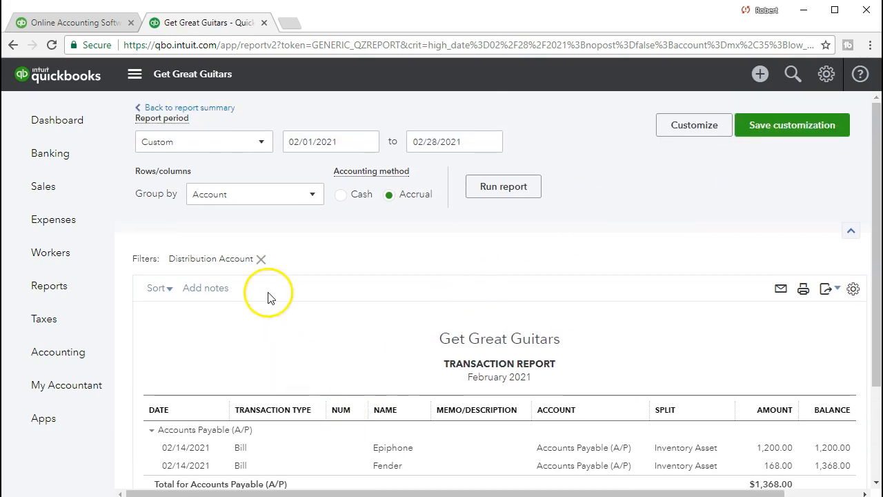
left_click(219, 109)
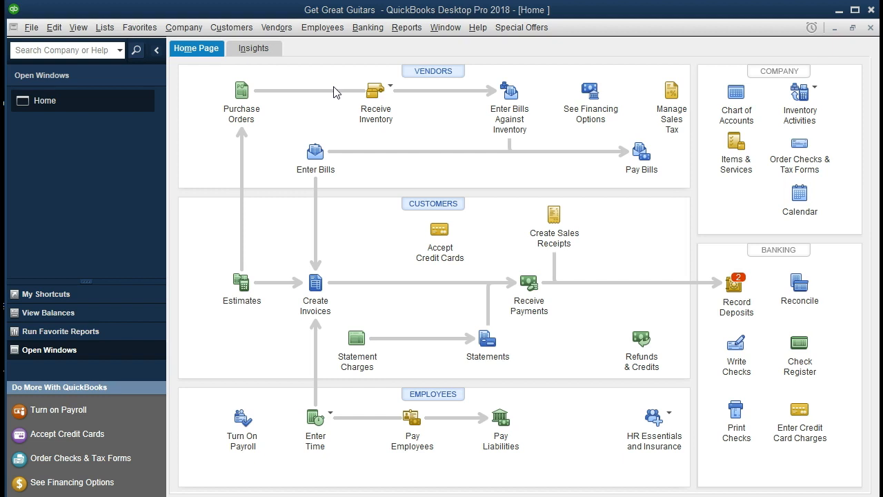
left_click(32, 27)
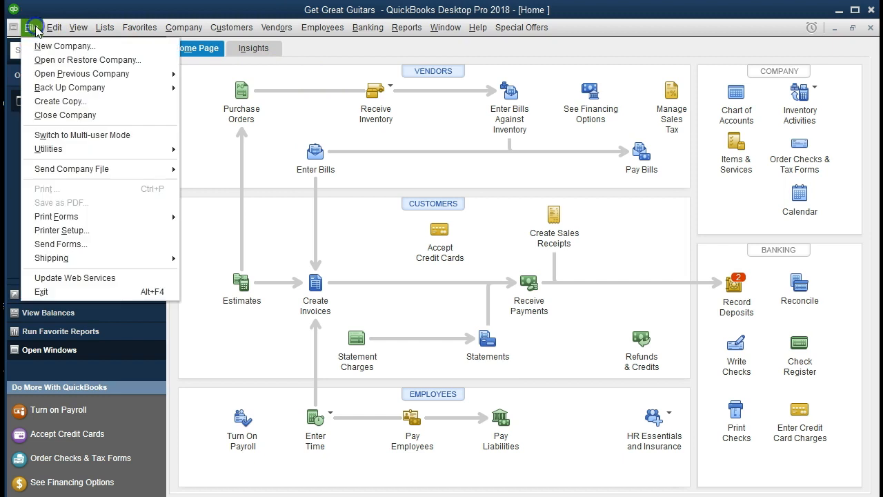
left_click(203, 82)
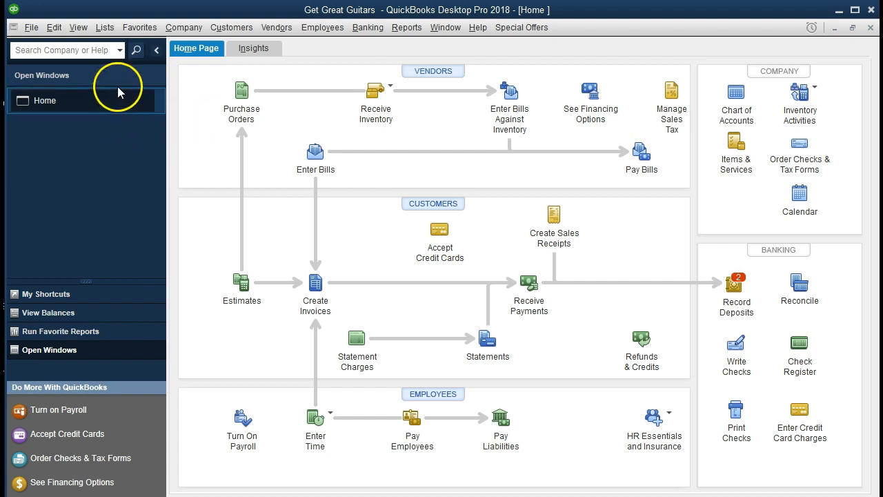
left_click(78, 27)
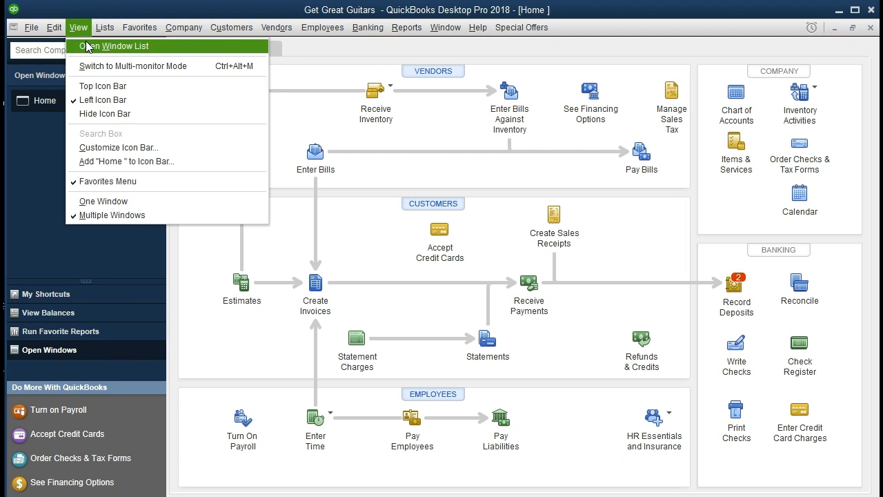
left_click(78, 27)
left_click(139, 28)
left_click(174, 34)
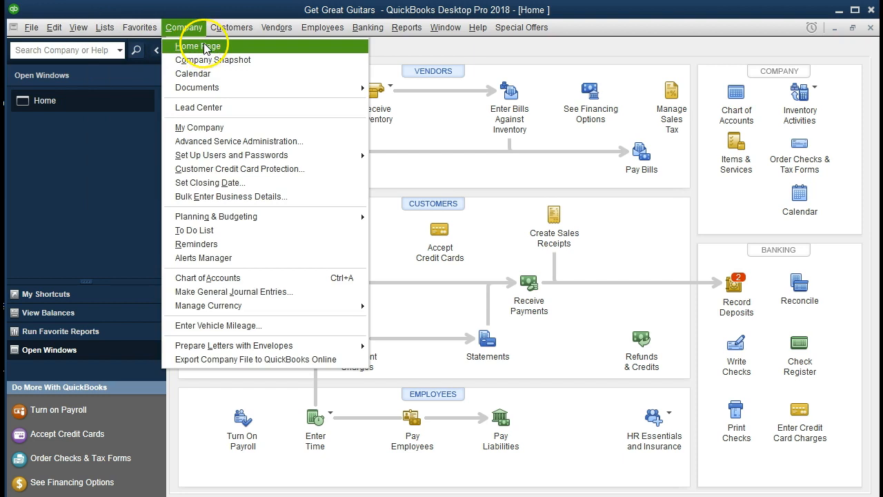
left_click(119, 152)
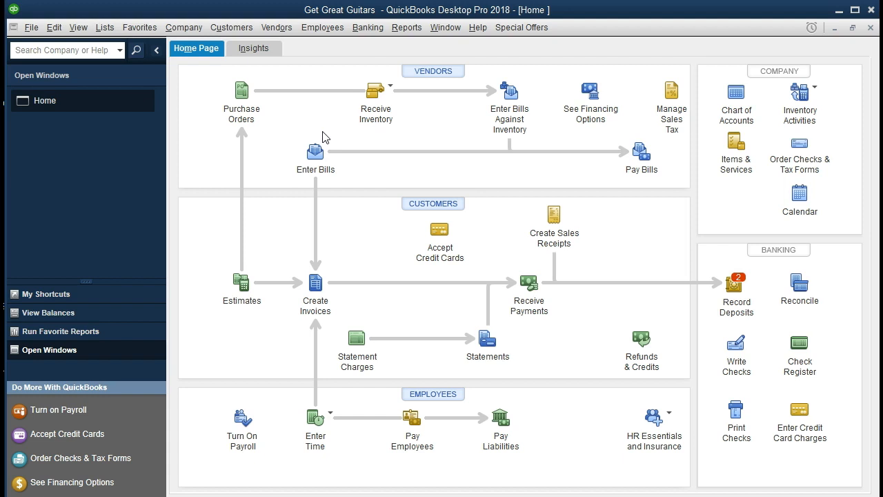
left_click(306, 122)
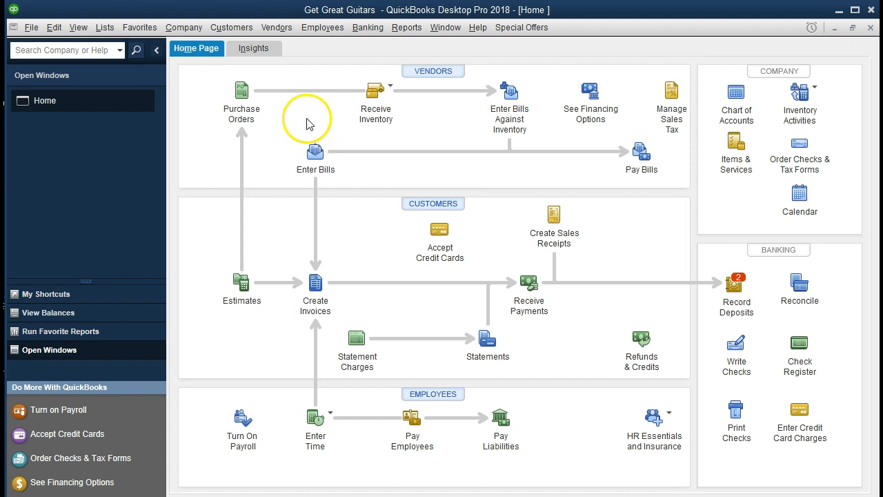
- In QuickBooks Desktop, start a Receive Inventory with Bill entry and choose Fender as the vendor
left_click(390, 90)
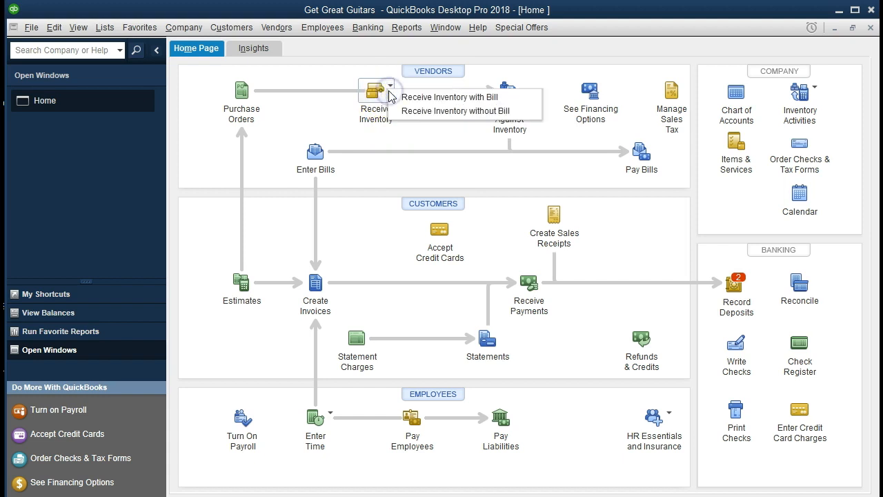
left_click(512, 98)
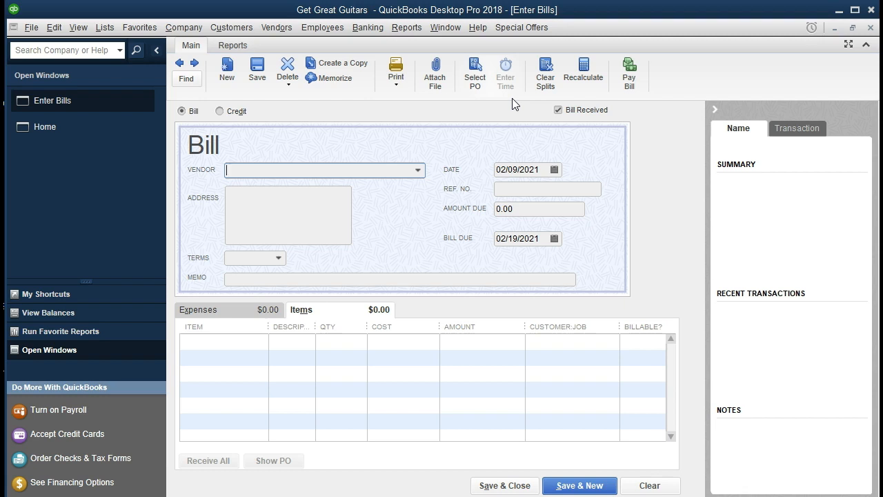
left_click(416, 172)
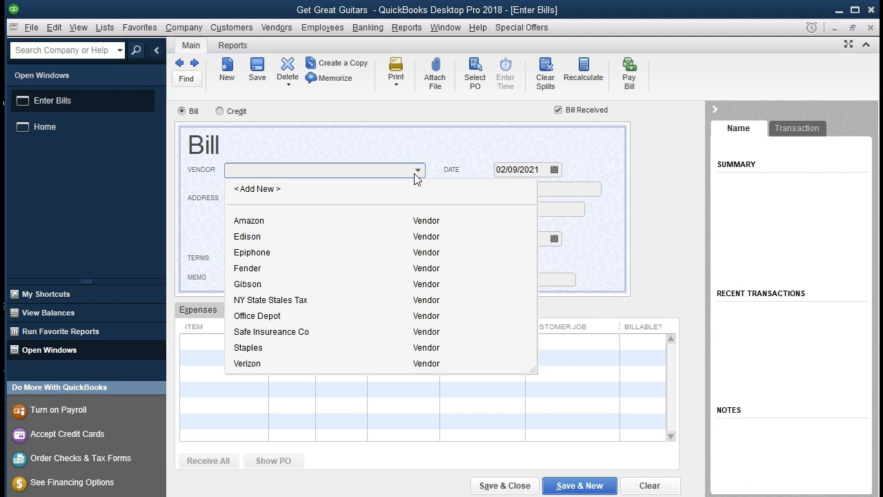
type("Fender")
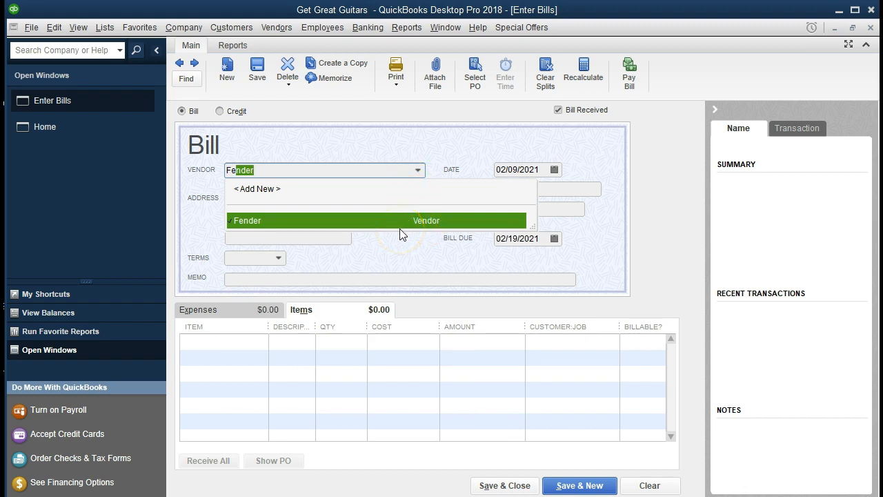
left_click(399, 228)
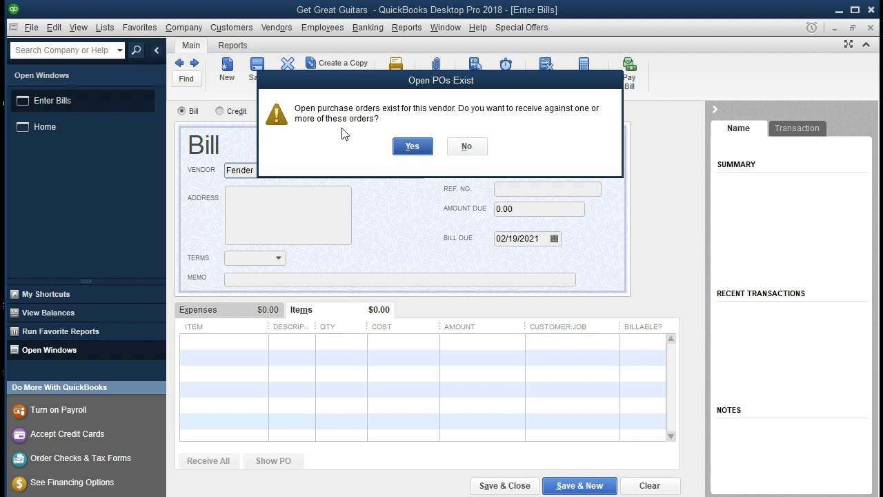
- Receive against Fender's open purchase order 1003 to fill in the bill
left_click(412, 145)
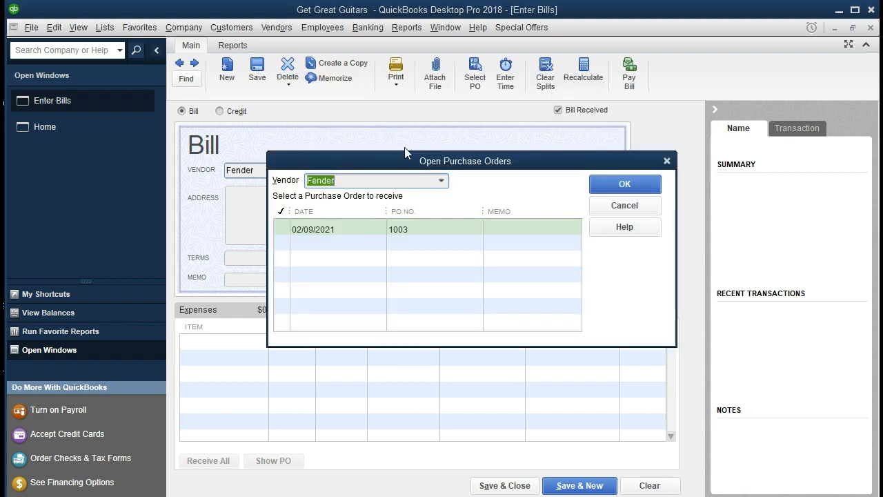
left_click(283, 228)
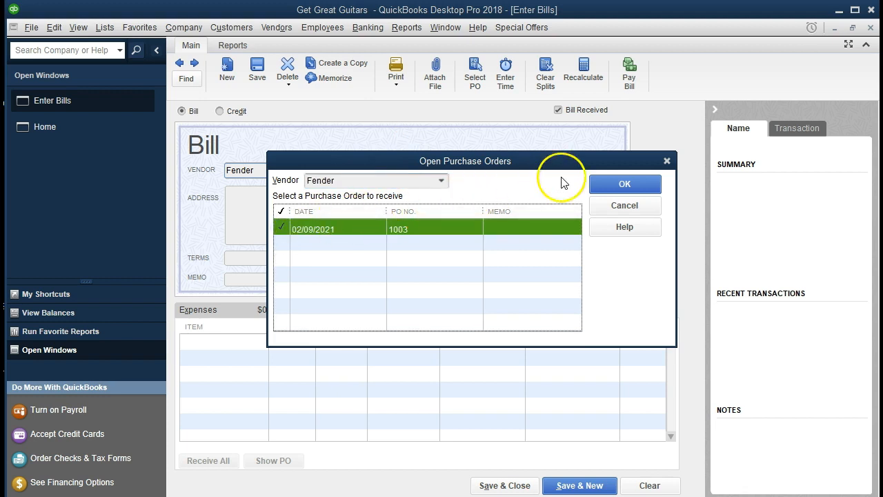
left_click(603, 183)
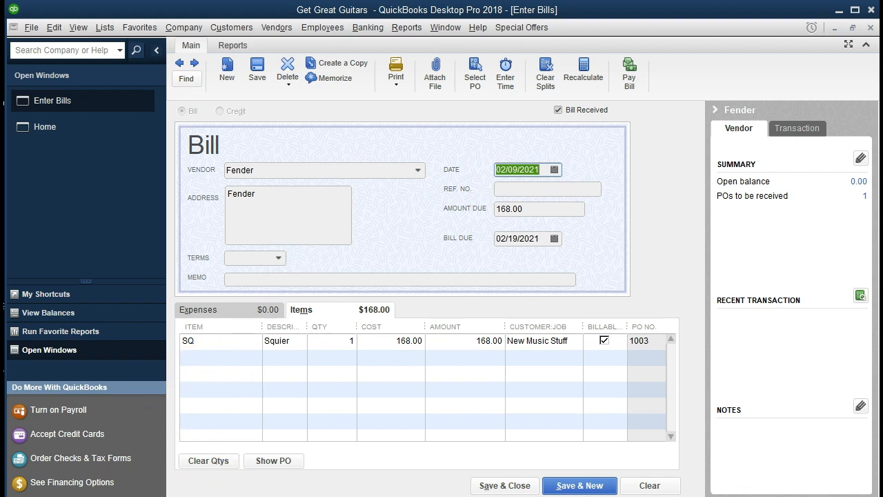
- Set the Fender bill's date to 02/14/2021
left_click(283, 170)
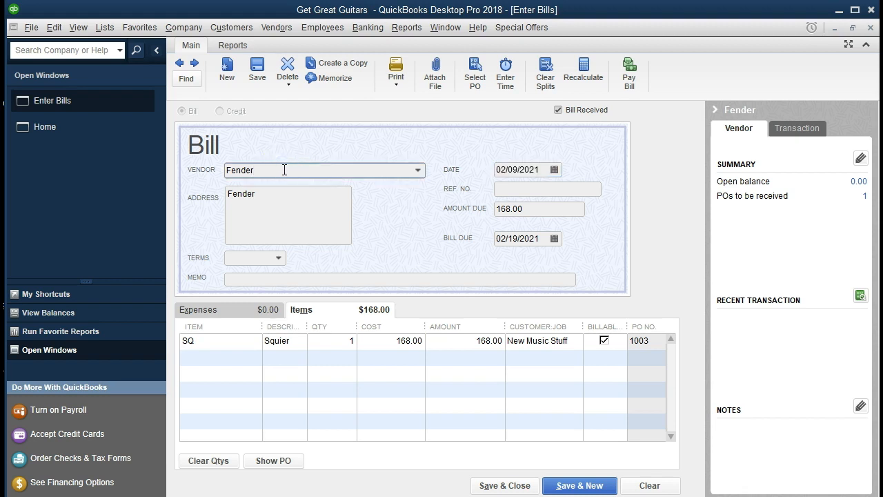
key("Tab")
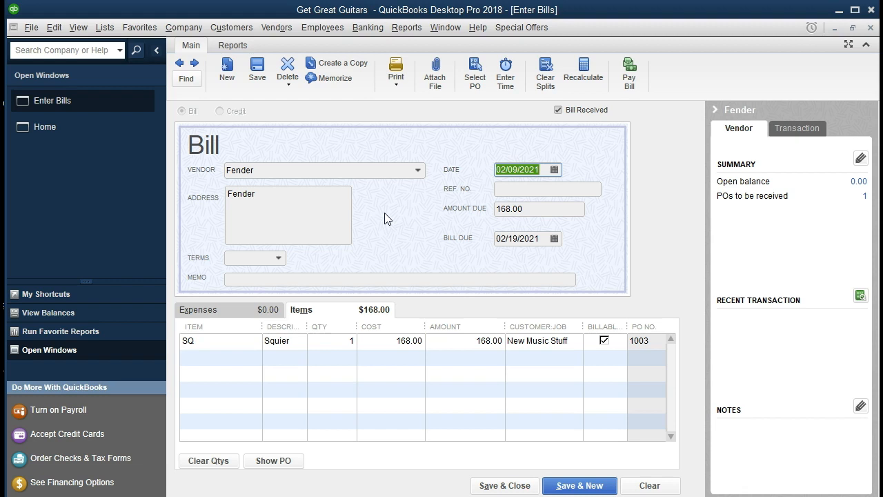
key("plus")
key("plus")
key("Tab")
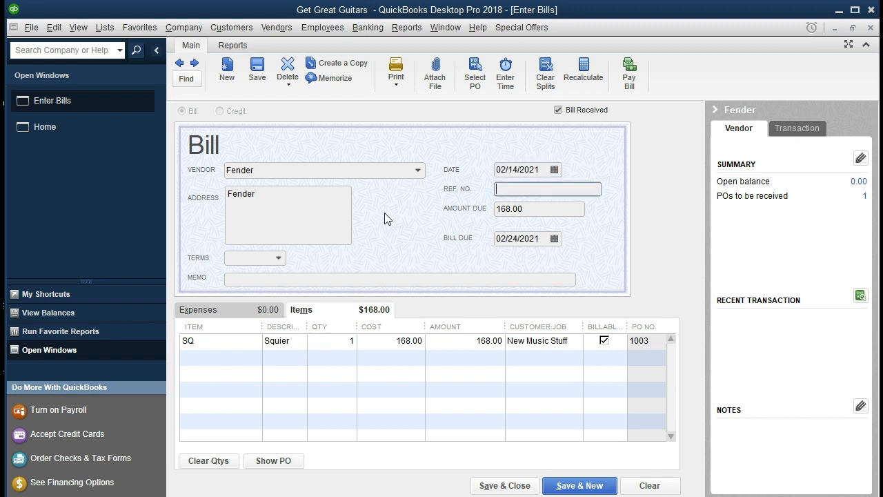
- Review the Fender bill's reference, amount, due date, terms and memo fields, and compare its Expenses and Items sections
key("Tab")
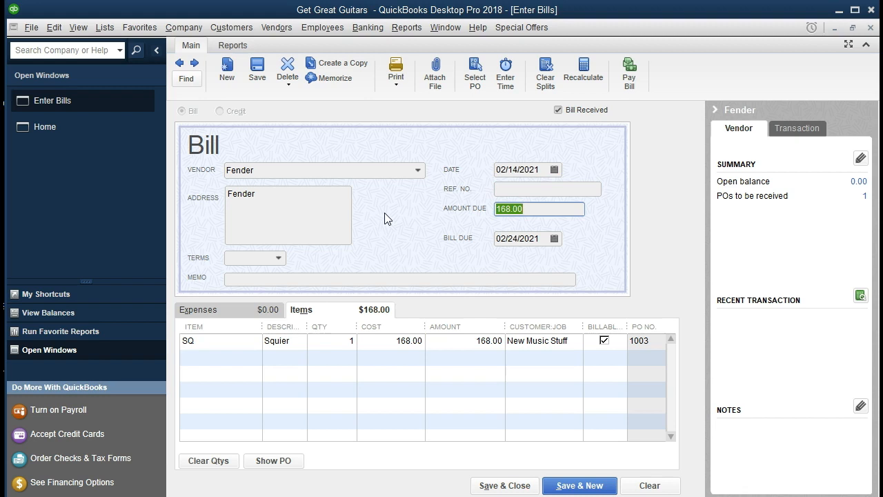
key("Tab")
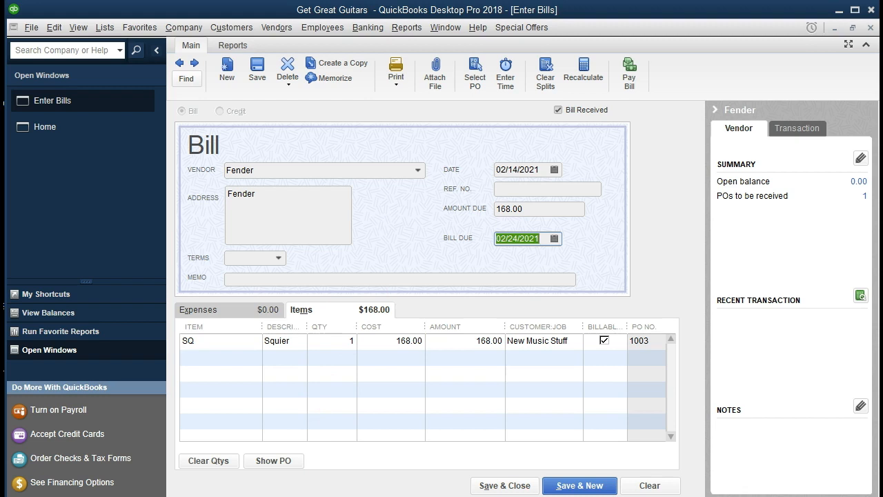
key("Tab")
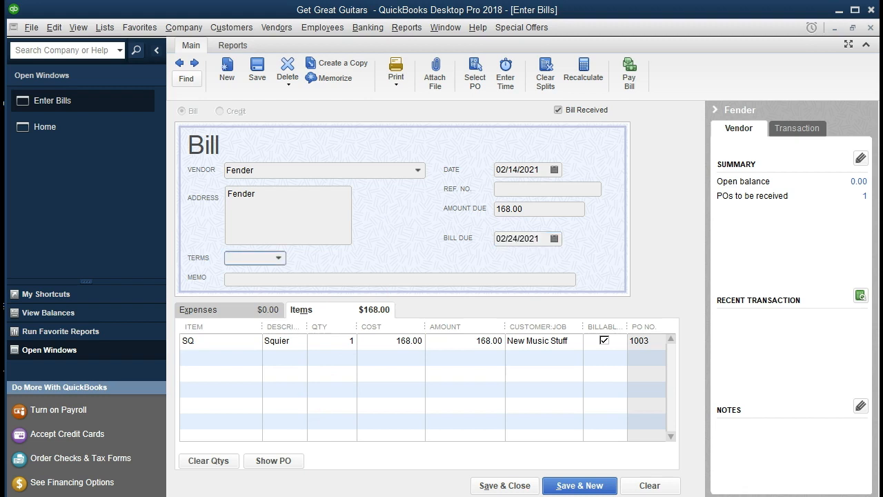
key("Tab")
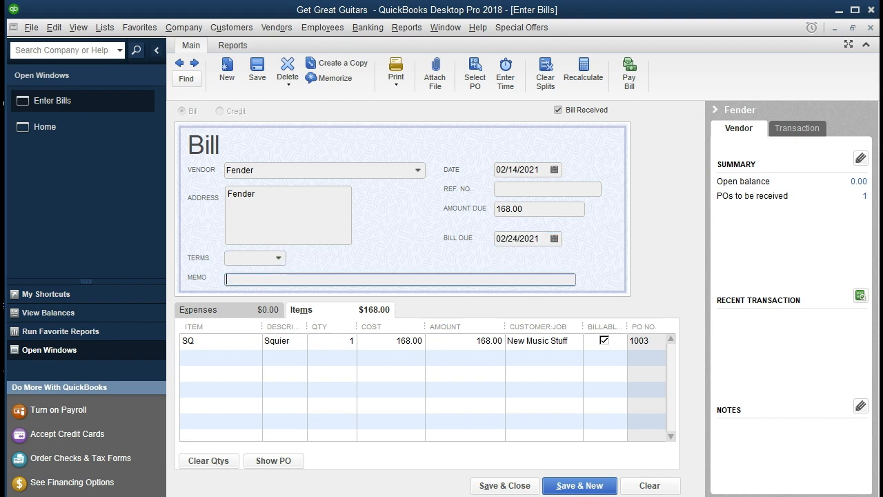
key("Tab")
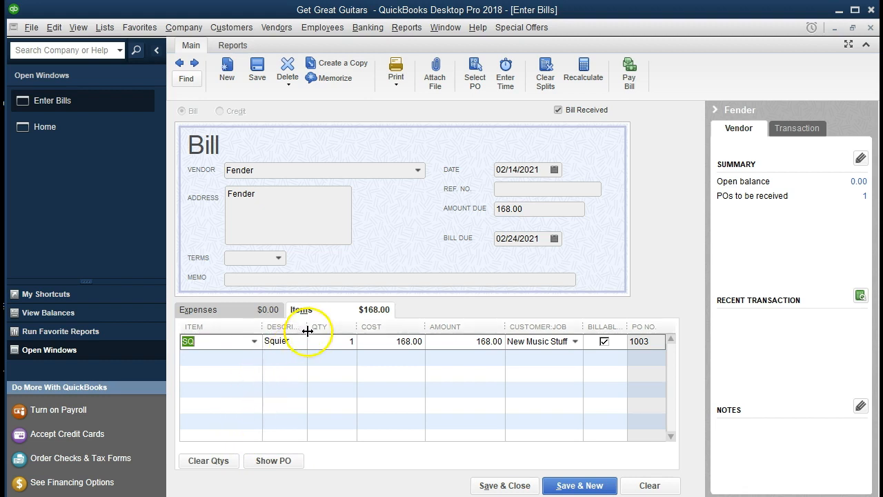
left_click(219, 311)
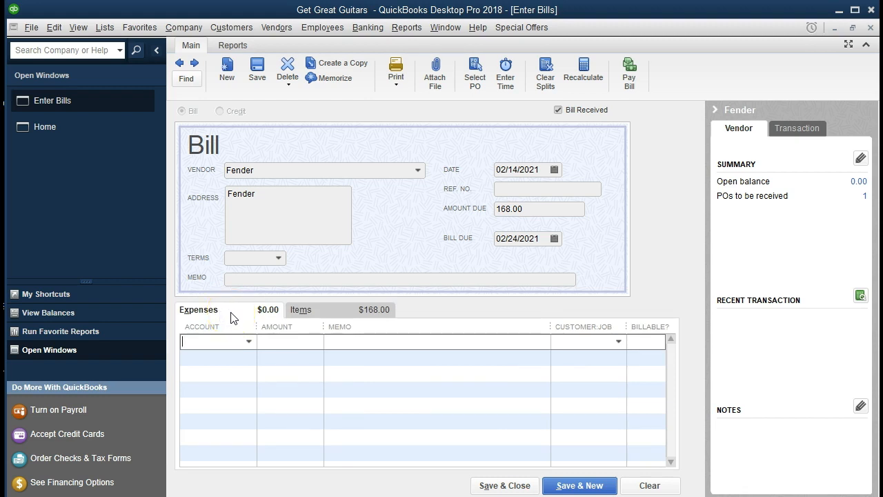
left_click(317, 314)
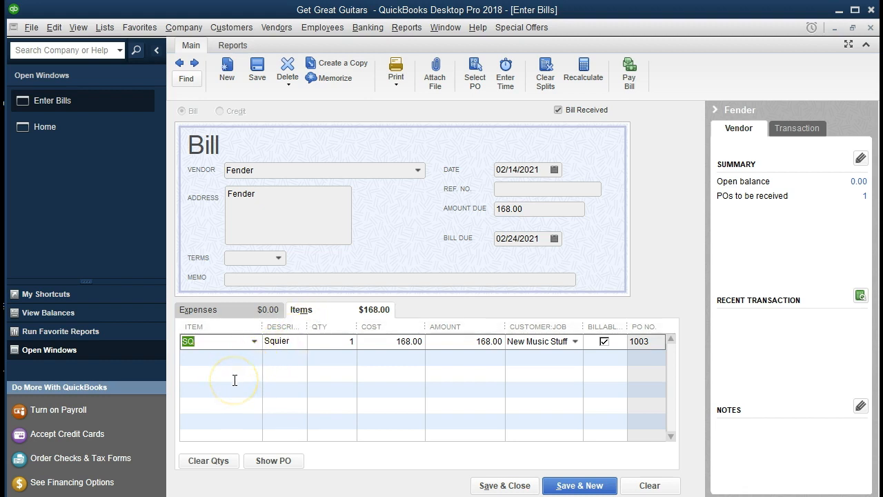
- Review the Squier line's description, quantity, cost, amount, customer and billable fields on the Fender bill, widening the Description column
key("Tab")
mouse_move(308, 326)
left_mouse_down()
mouse_move(334, 327)
mouse_move(324, 327)
left_mouse_up()
key("Tab")
key("Tab")
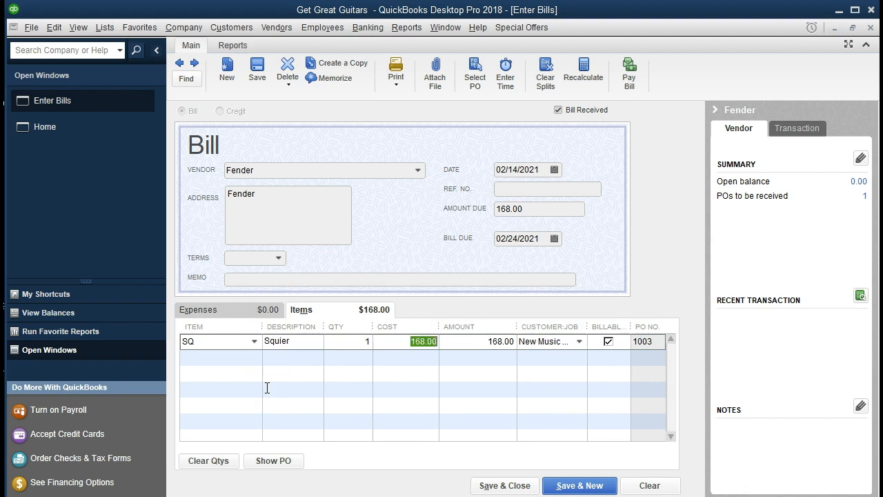
key("Tab")
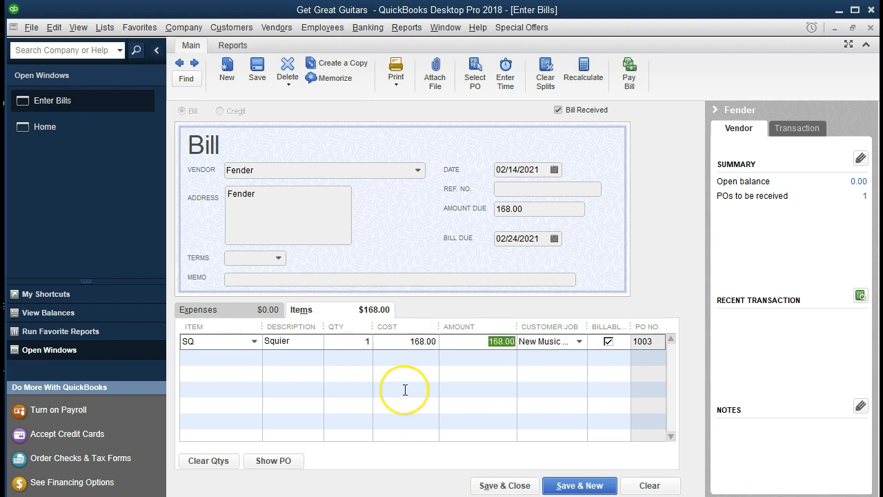
key("Tab")
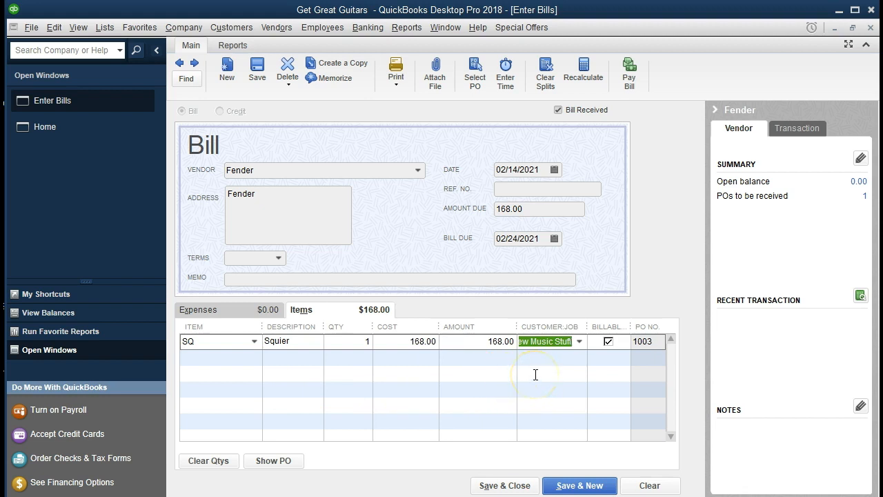
key("Tab")
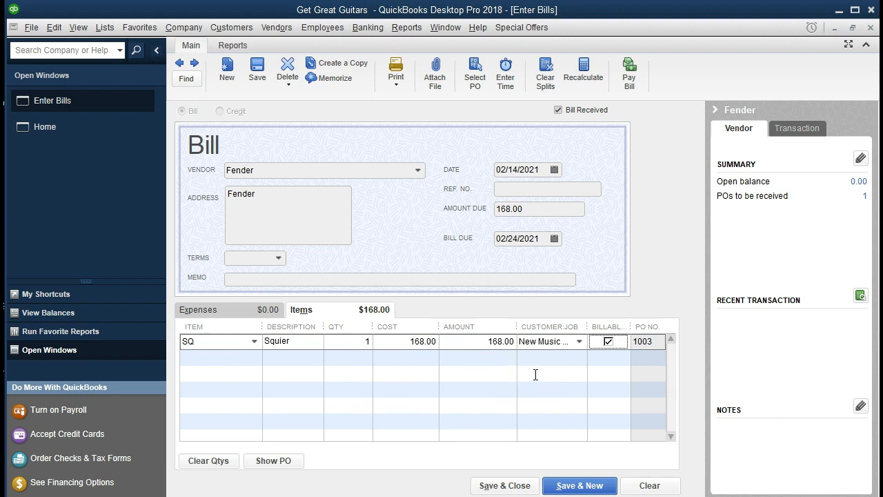
- Adjust the item table's column widths to show the full customer name and Billable heading, and save and close the Fender bill
left_click_drag(585, 327, 594, 327)
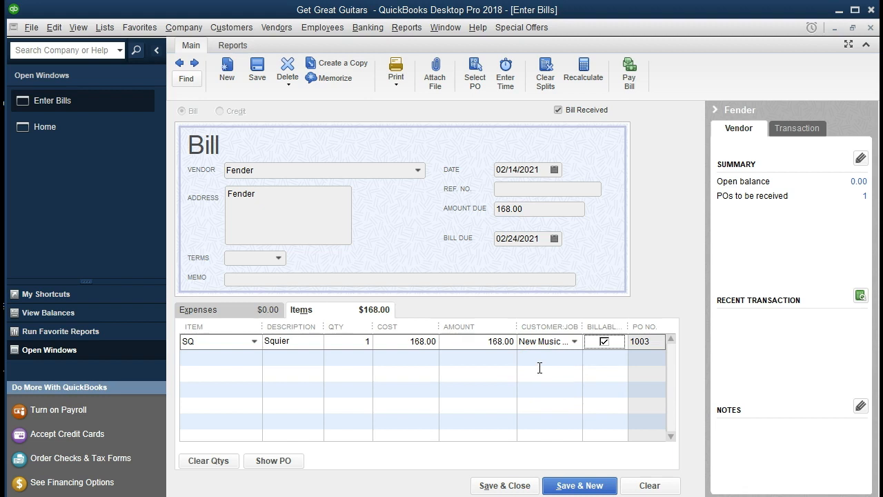
left_click_drag(517, 333, 490, 333)
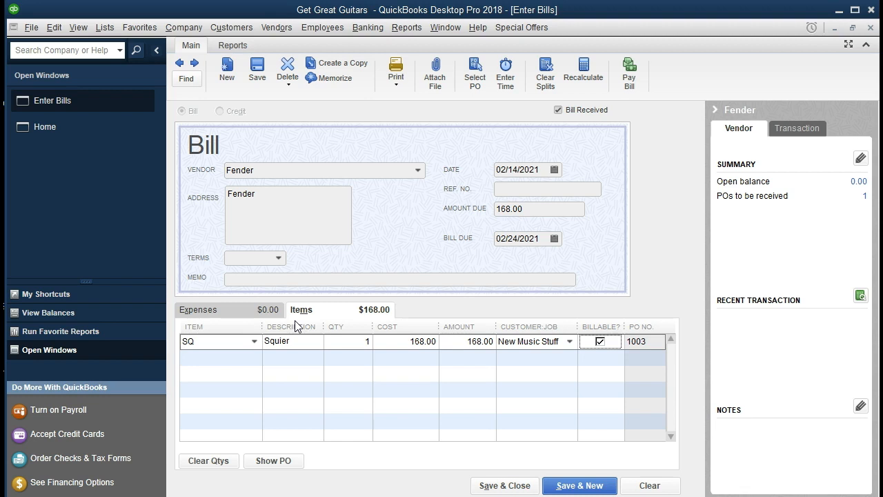
left_click(488, 485)
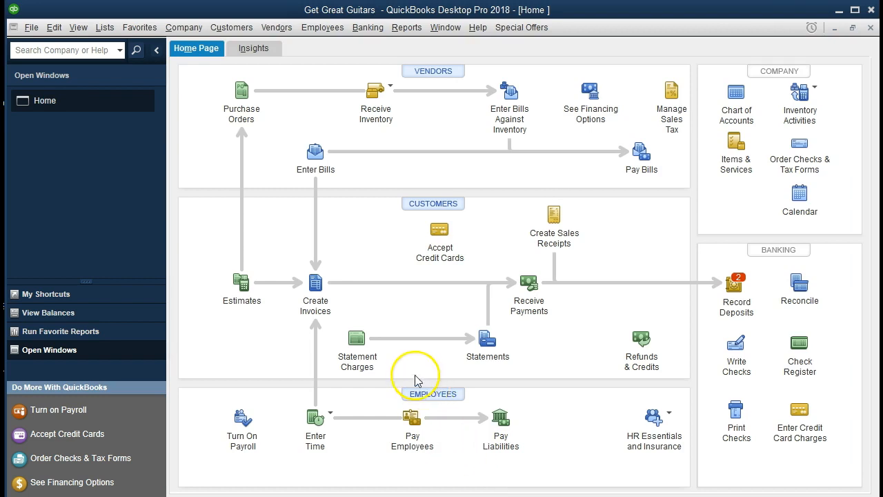
- Open Fender's purchase order 1003, check its received status, and close the purchase order window
left_click(234, 103)
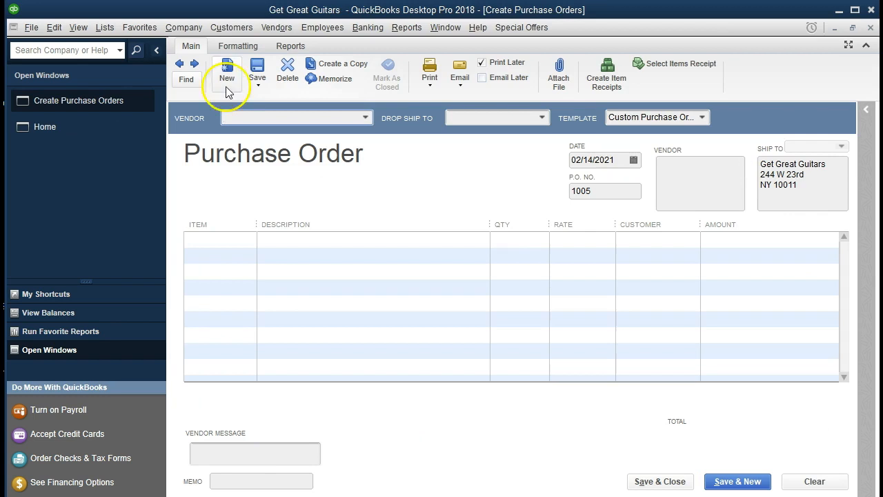
left_click(180, 63)
left_click(179, 63)
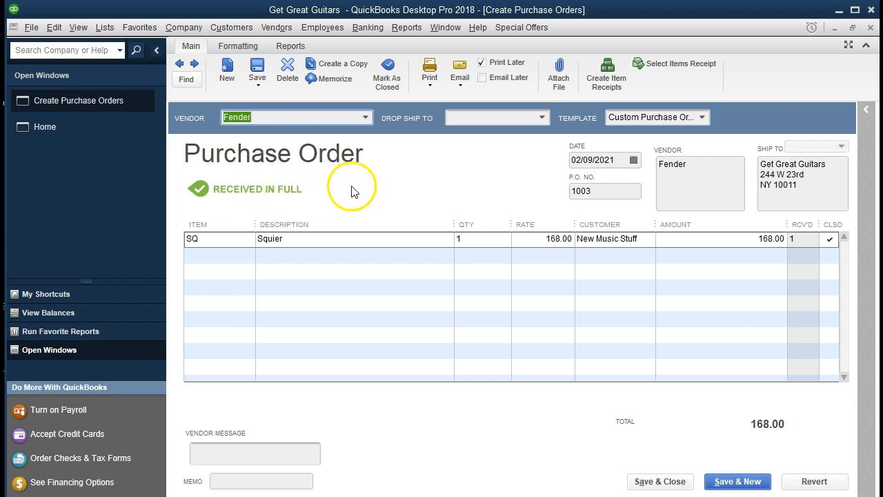
left_click(390, 196)
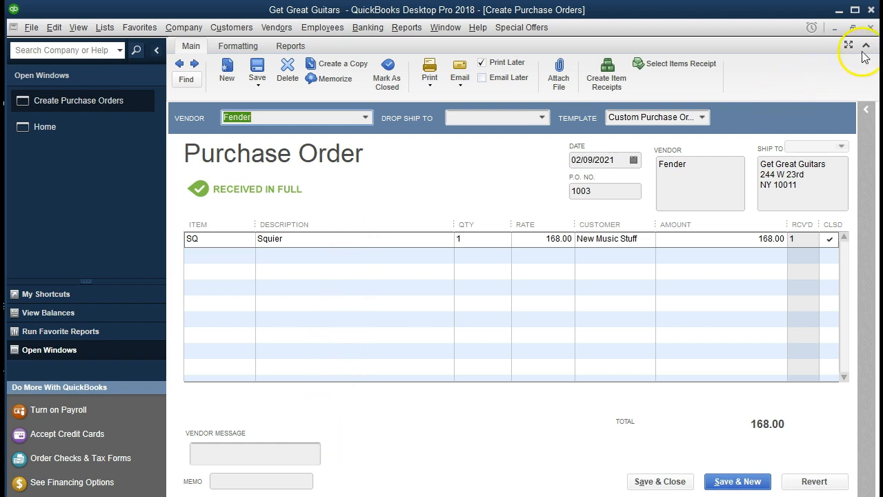
left_click(871, 28)
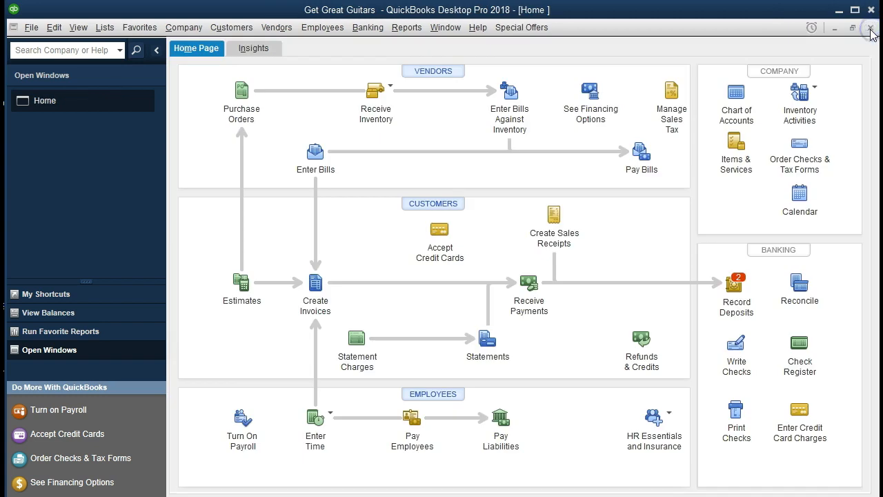
- Open the Balance Sheet Standard report
left_click(407, 28)
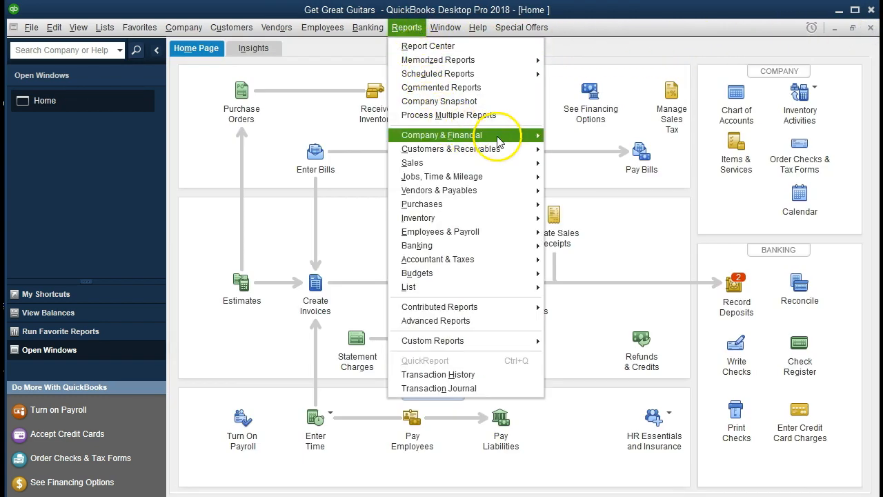
mouse_move(507, 137)
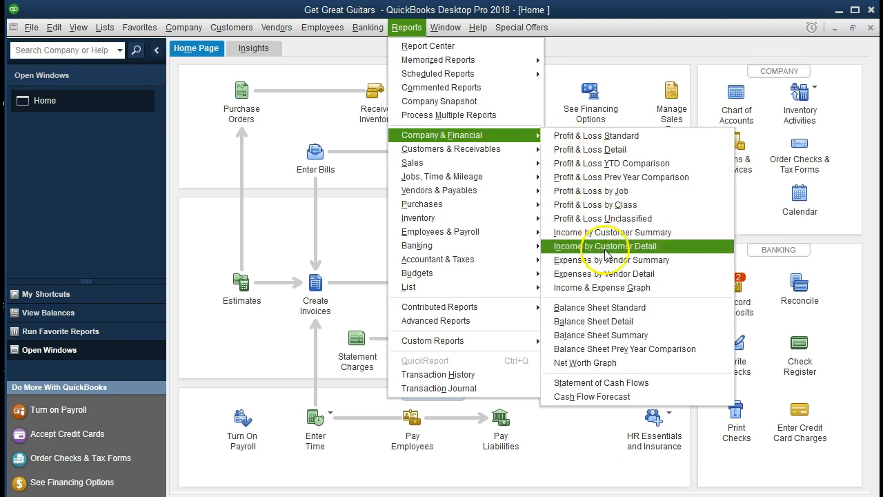
left_click(668, 314)
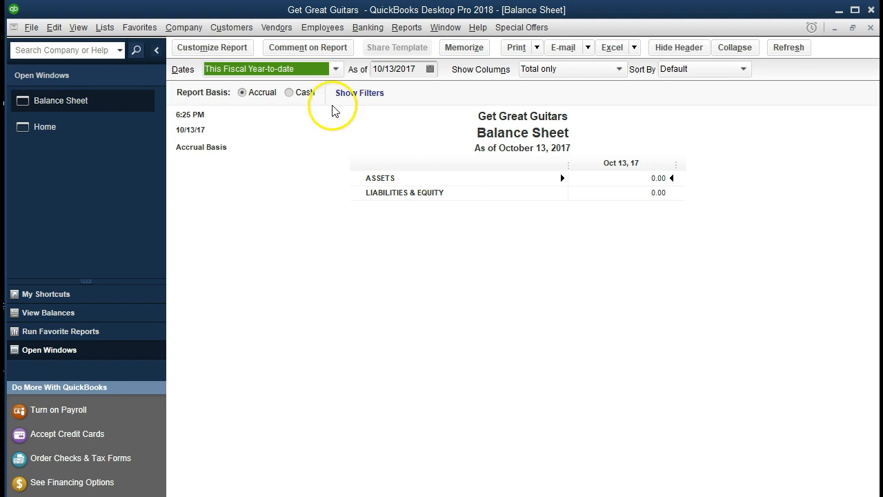
- Customize the Balance Sheet's date range to run from 01/01/2021 to 12/31/2021
left_click(242, 53)
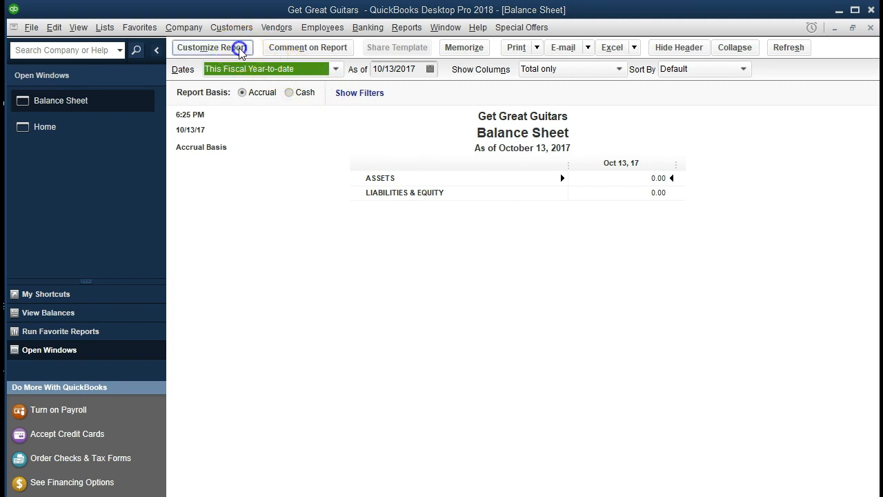
key("Tab")
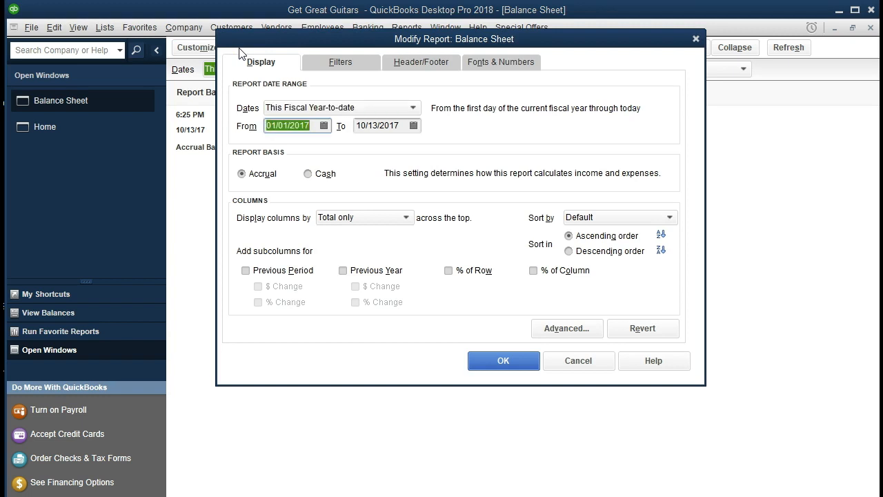
type("010121")
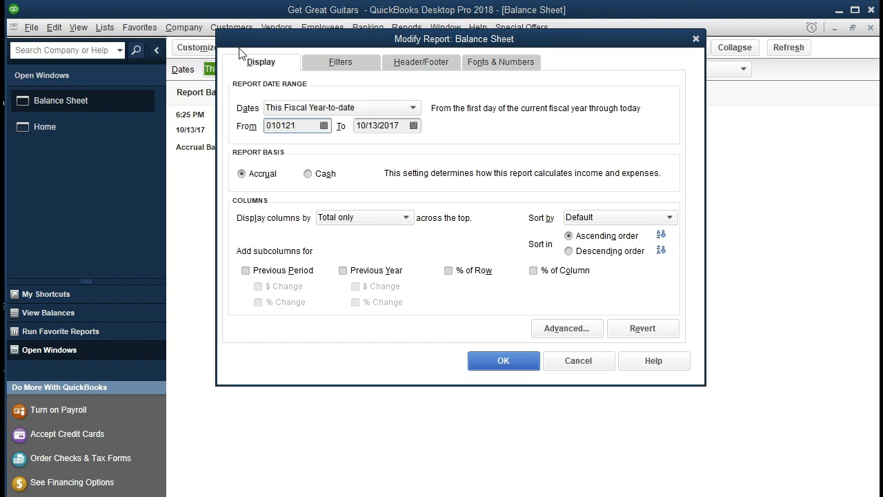
key("Tab")
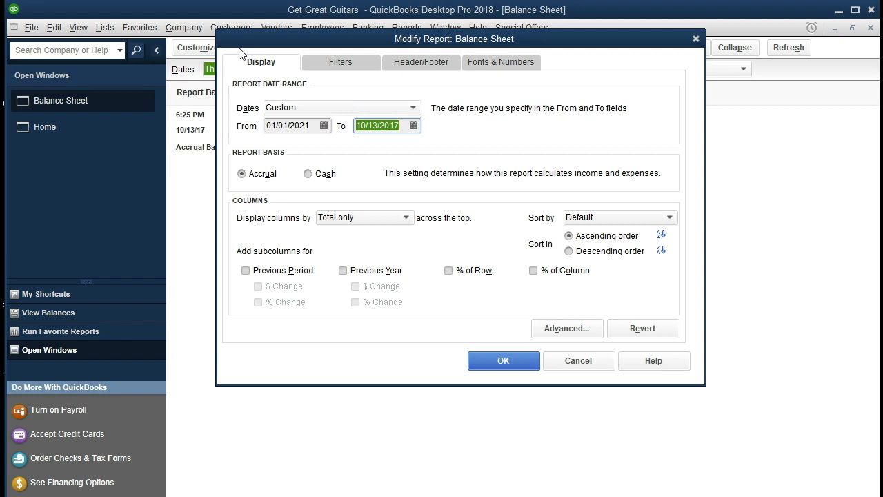
type("123121")
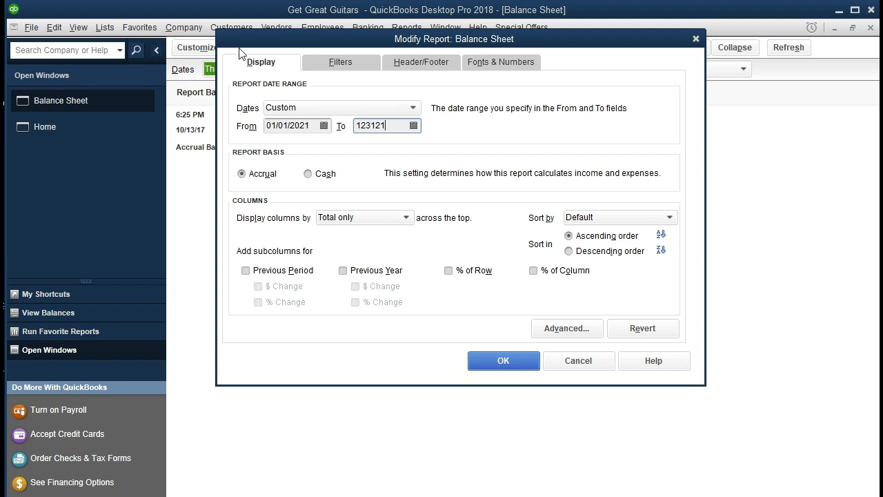
key("Tab")
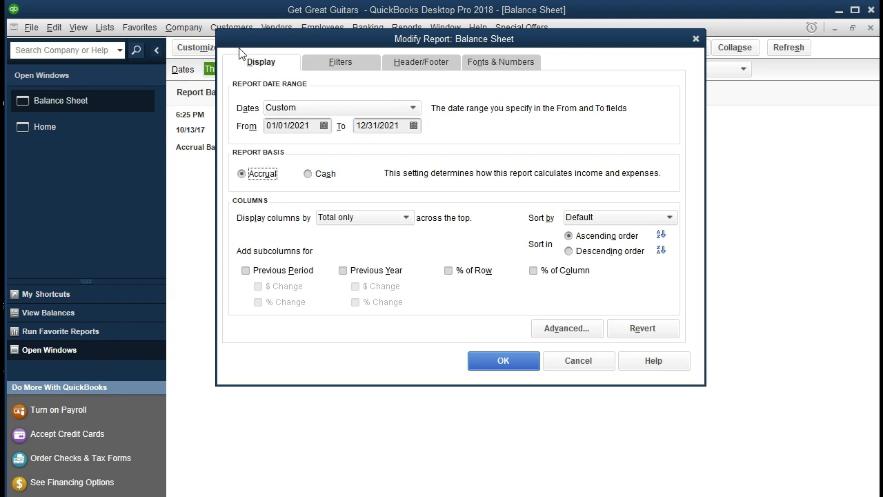
left_click(475, 360)
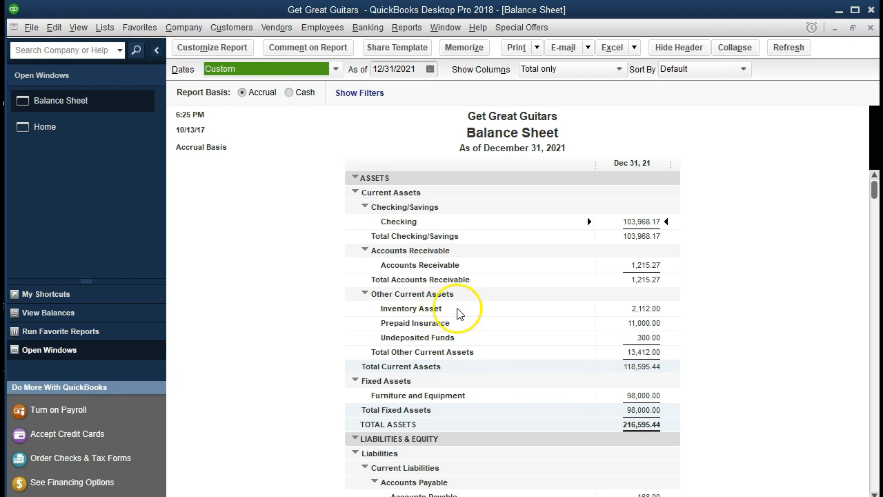
- Trace the Inventory Asset balance to the 02/14/2021 Squier bill, and return to the Balance Sheet
left_click(649, 309)
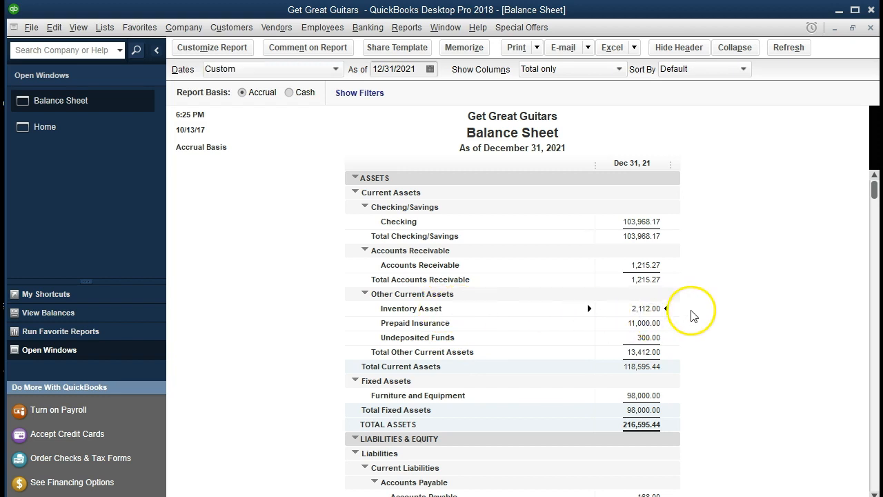
double_click(648, 309)
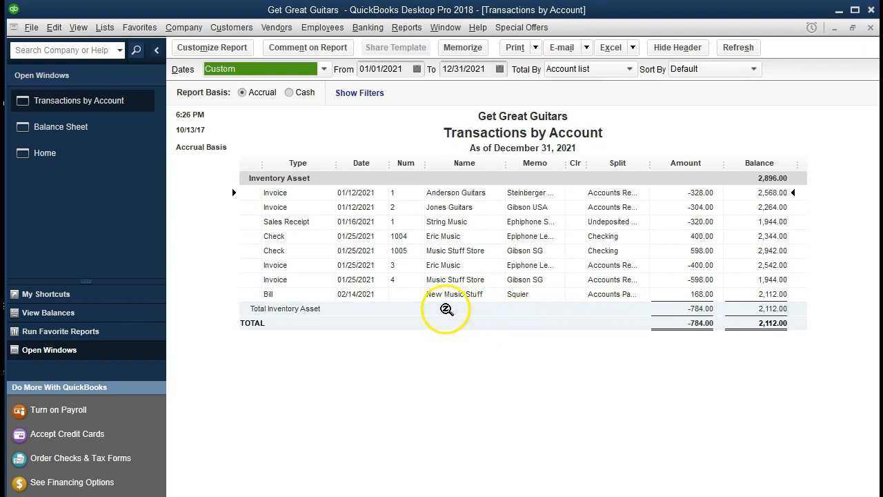
double_click(697, 294)
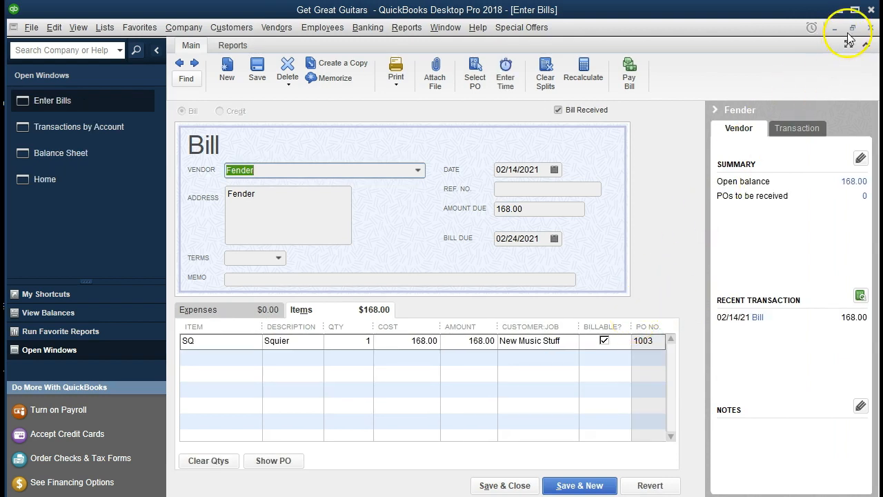
left_click(870, 28)
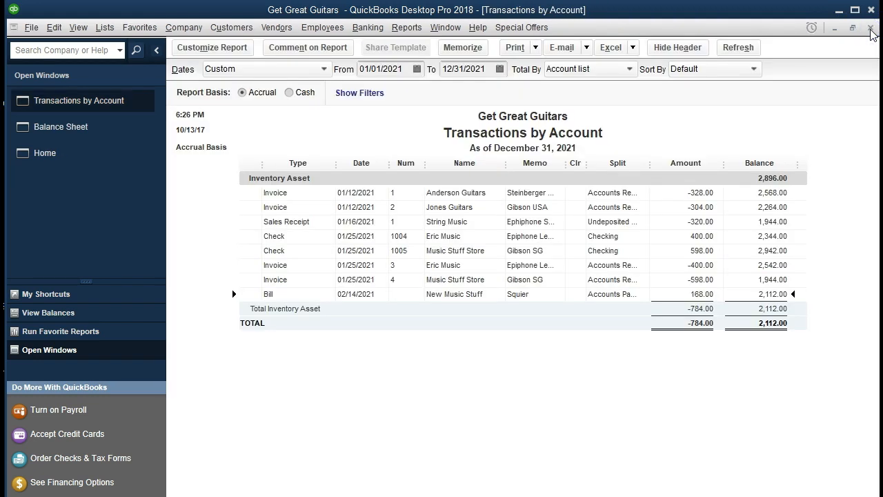
left_click(870, 28)
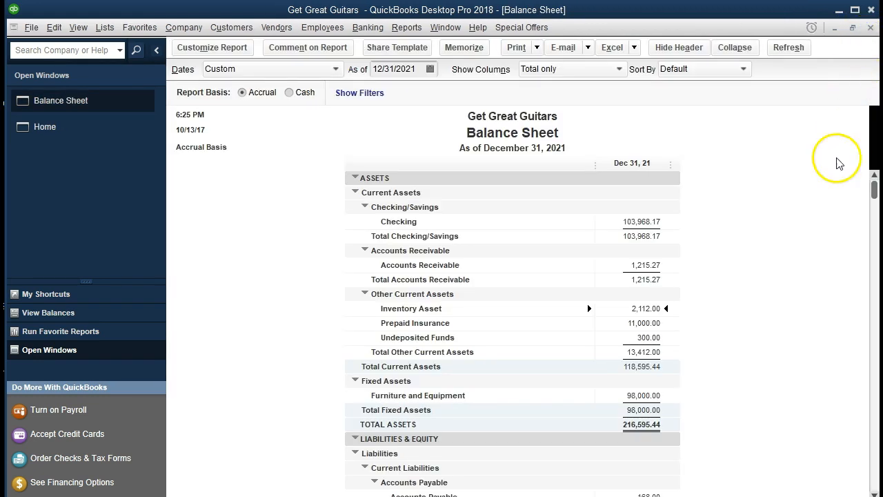
- Trace the Accounts Payable balance to Fender's 02/14/2021 bill, and return to the Balance Sheet
scroll(802, 263, "down", 4)
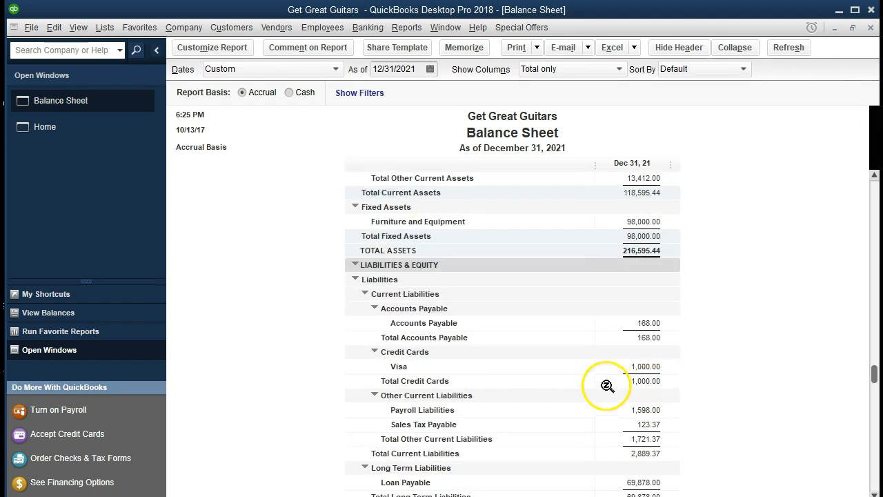
double_click(642, 323)
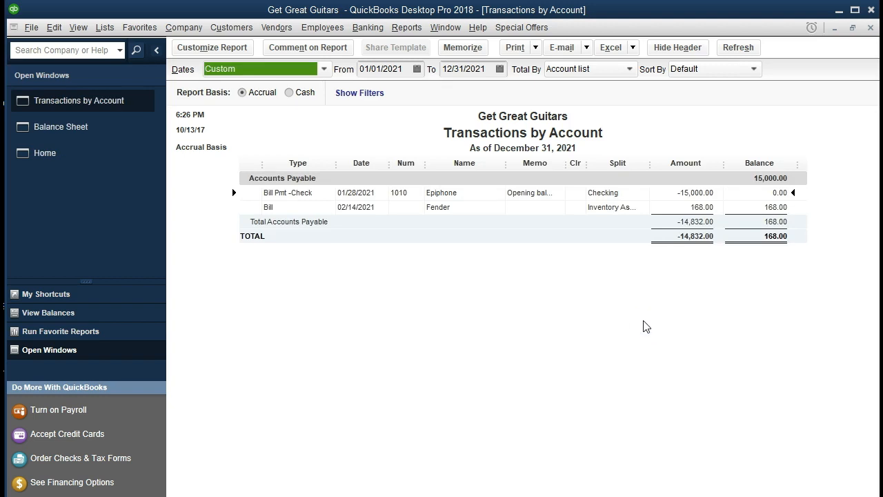
double_click(701, 207)
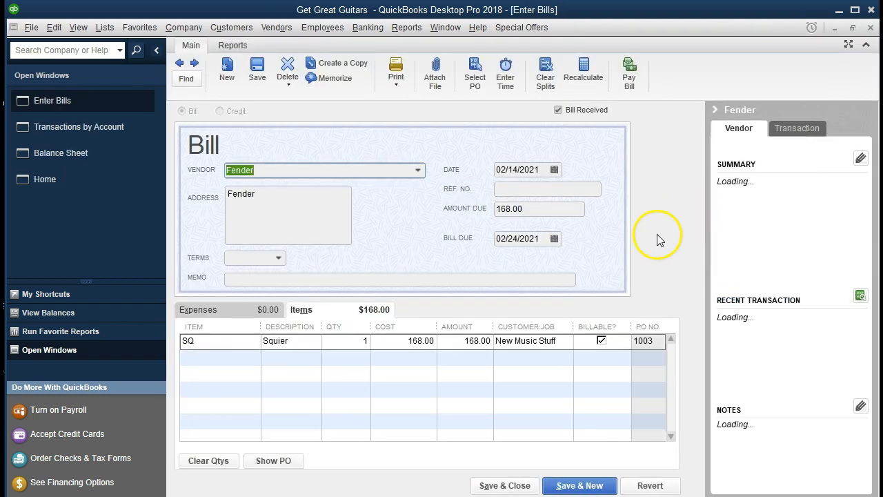
left_click(870, 28)
left_click(871, 27)
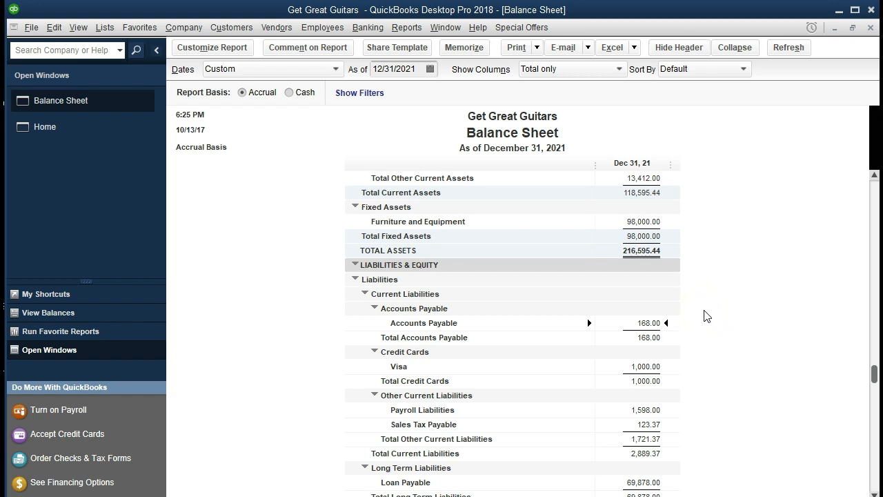
- Open the Vendor Balance Detail report and drill into Fender's 02/14/2021 bill
left_click(408, 30)
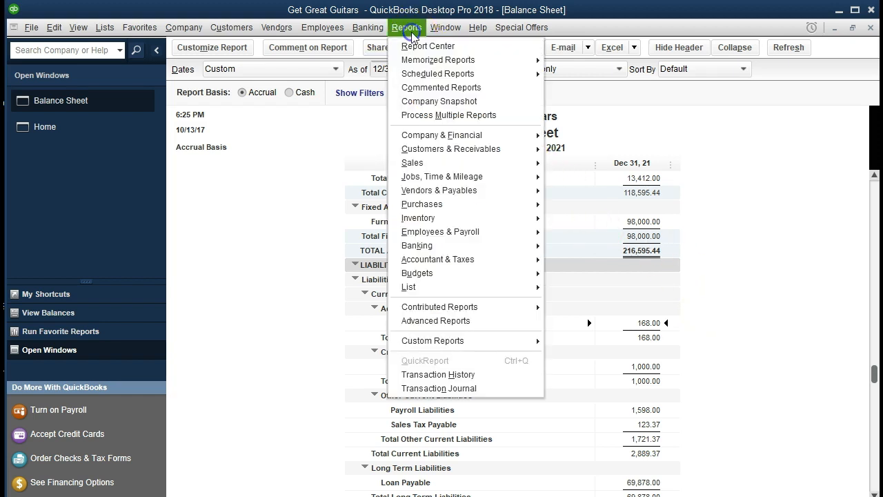
left_click(437, 179)
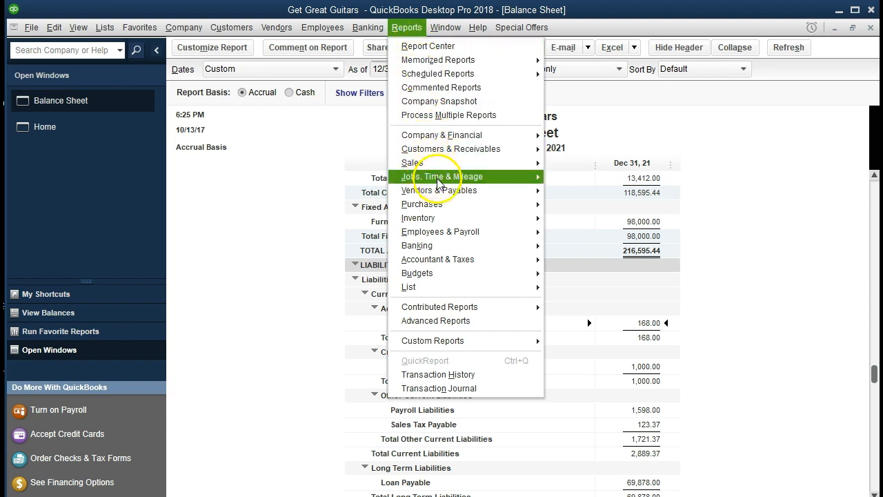
left_click(438, 191)
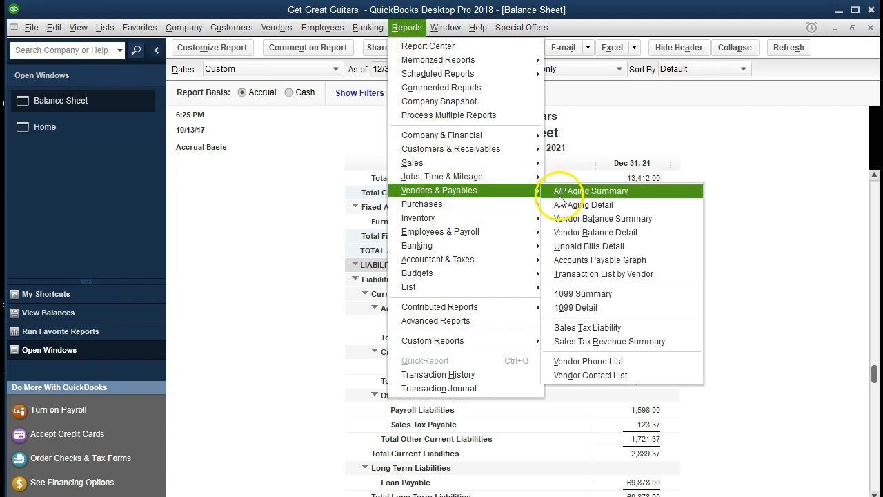
left_click(654, 235)
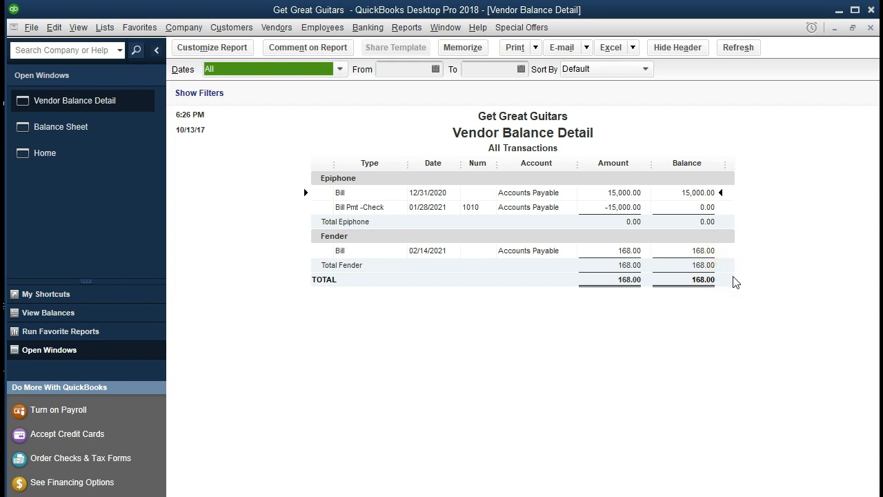
double_click(634, 250)
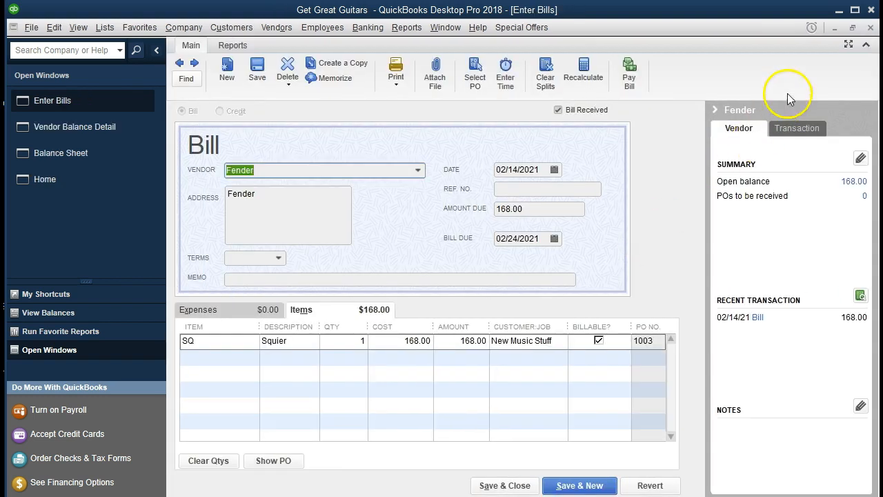
- Close the Fender bill and the Vendor Balance Detail report, and return to the home page
left_click(871, 27)
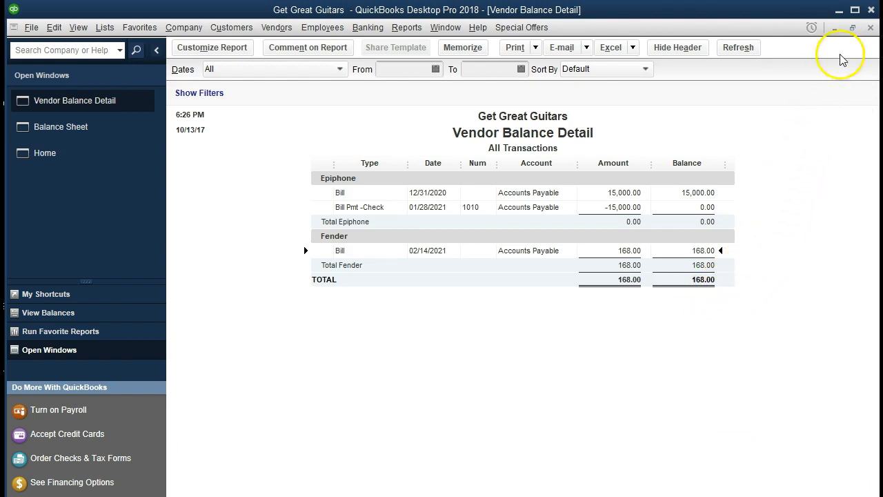
left_click(871, 27)
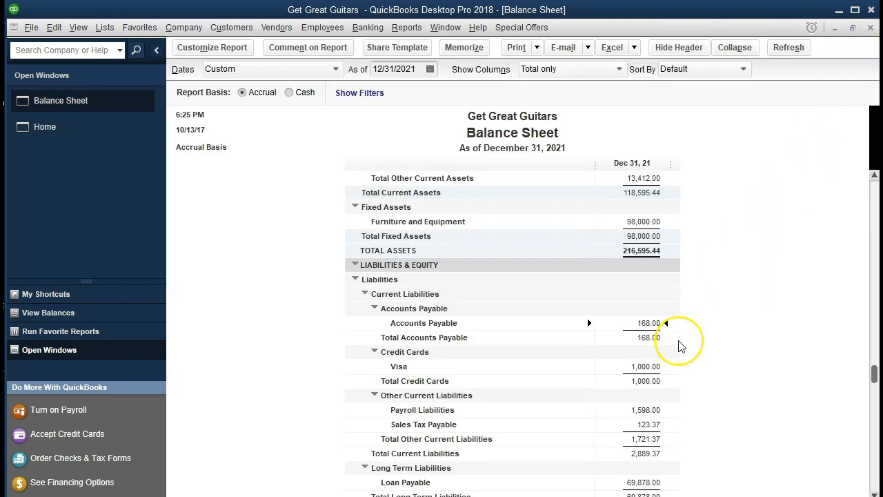
left_click(67, 129)
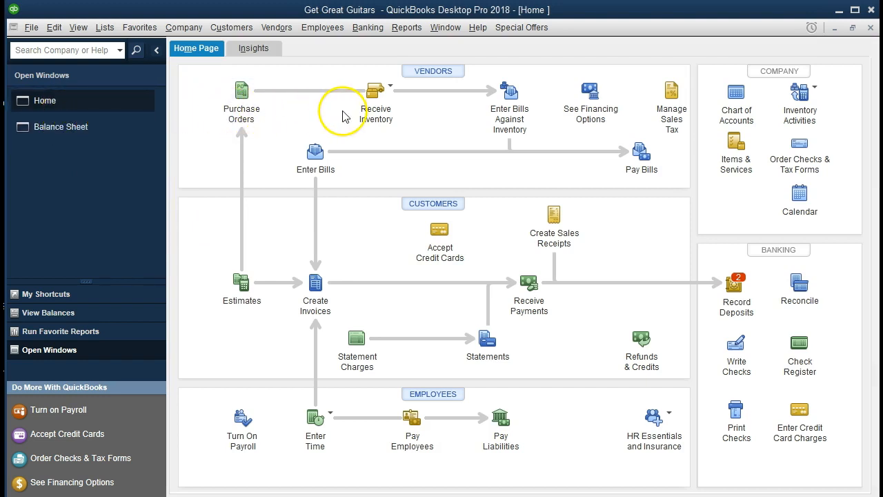
- Look up Epiphone's purchase order 1004 among the saved purchase orders, and close it
left_click(248, 104)
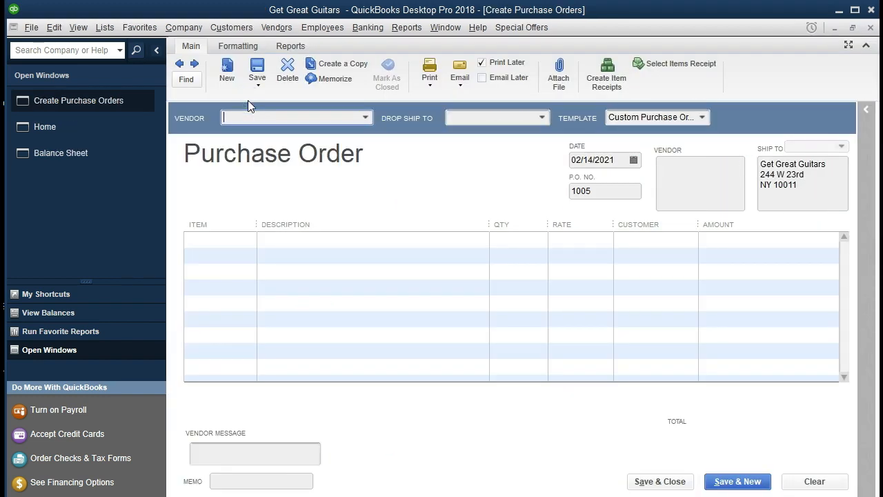
left_click(179, 63)
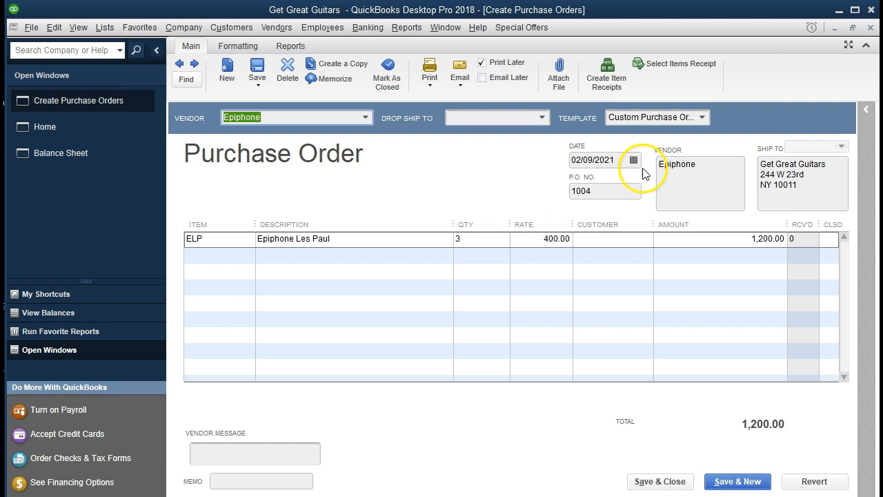
left_click(871, 28)
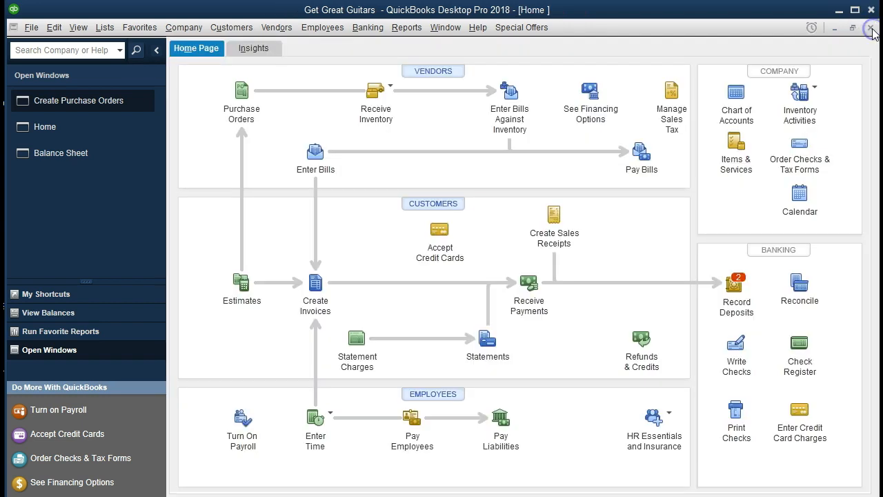
- Start a bill for inventory received from Epiphone and fill it from the open purchase order 1004 dated 02/09/2021
left_click(391, 92)
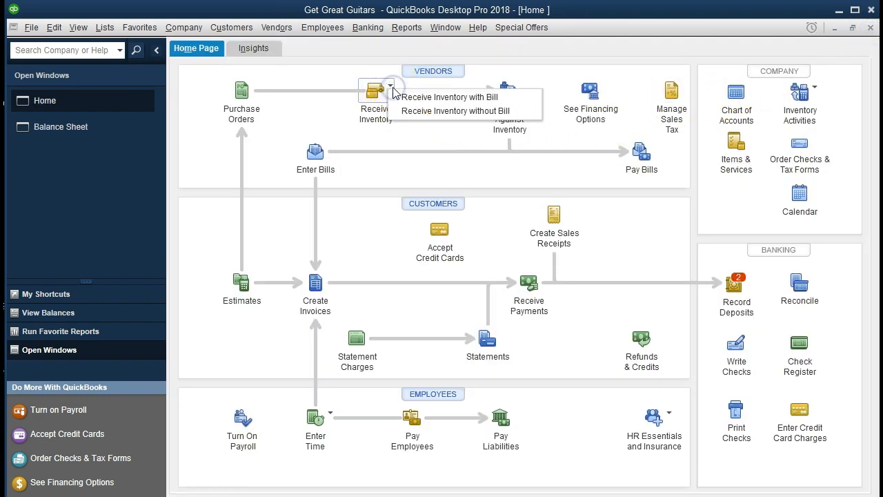
left_click(493, 98)
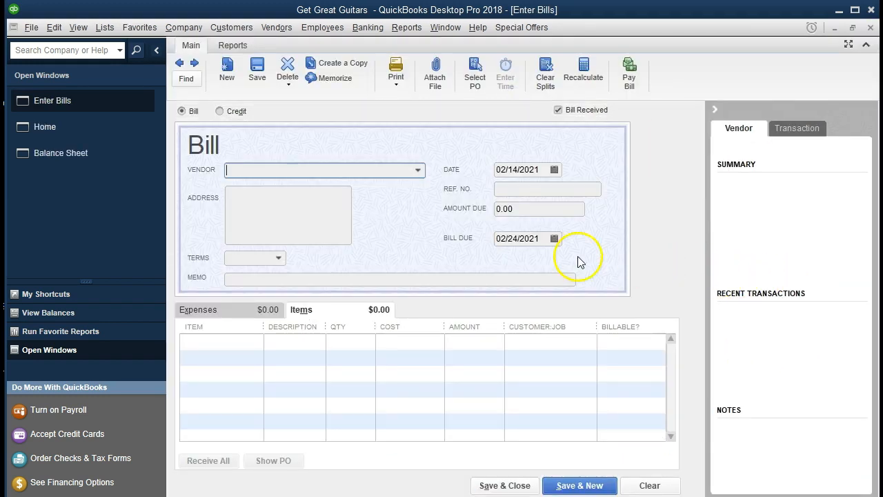
type("Epiphone")
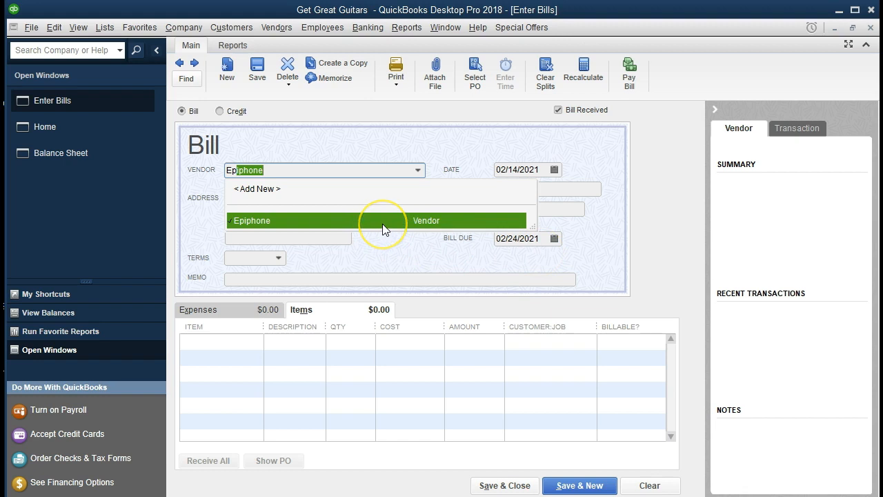
left_click(382, 224)
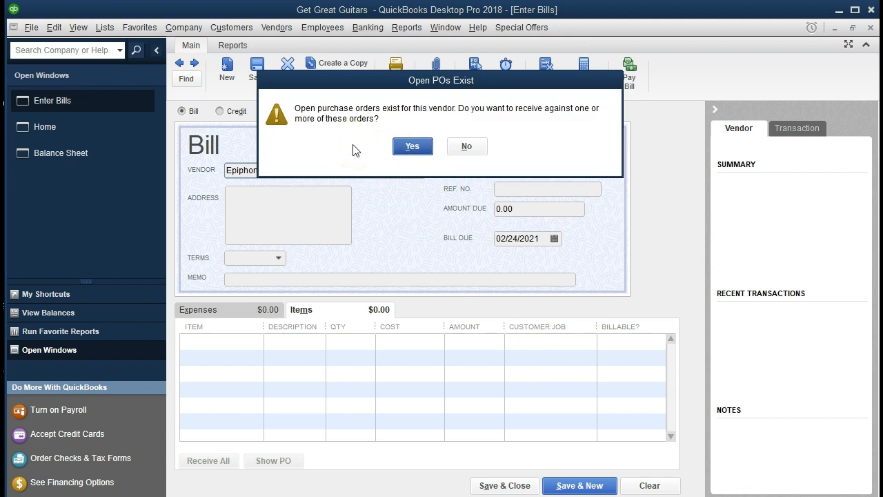
left_click(402, 149)
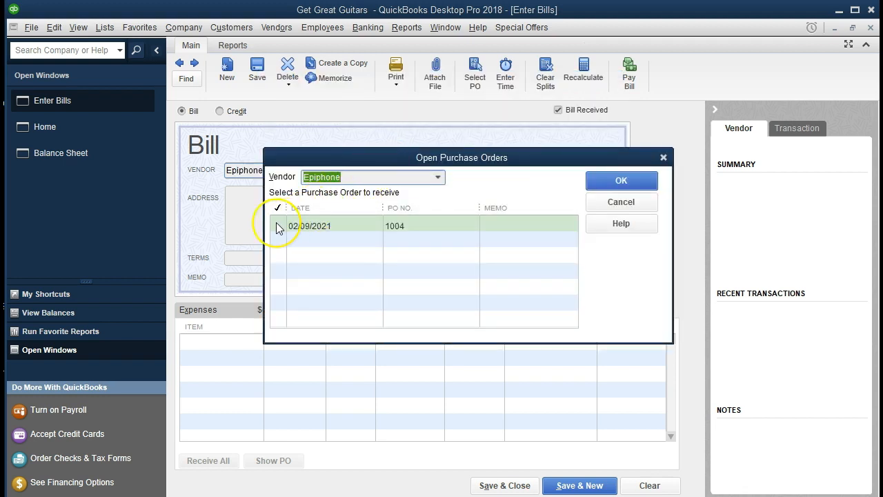
left_click(277, 226)
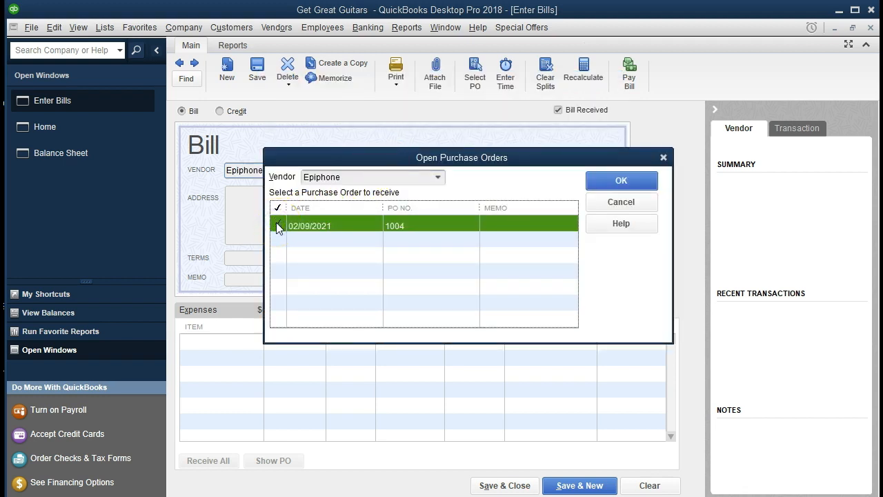
left_click(605, 185)
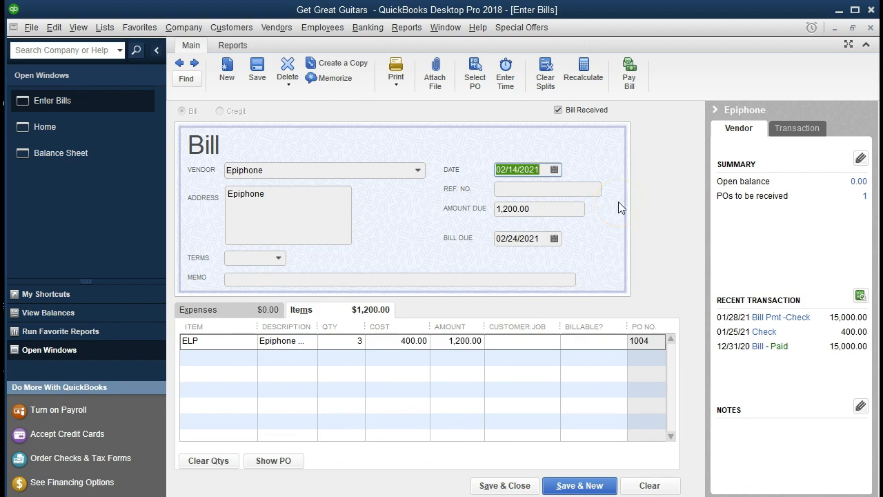
- Review the Epiphone bill's date, amount, due date and ELP item line, and save and close the bill
key("Tab")
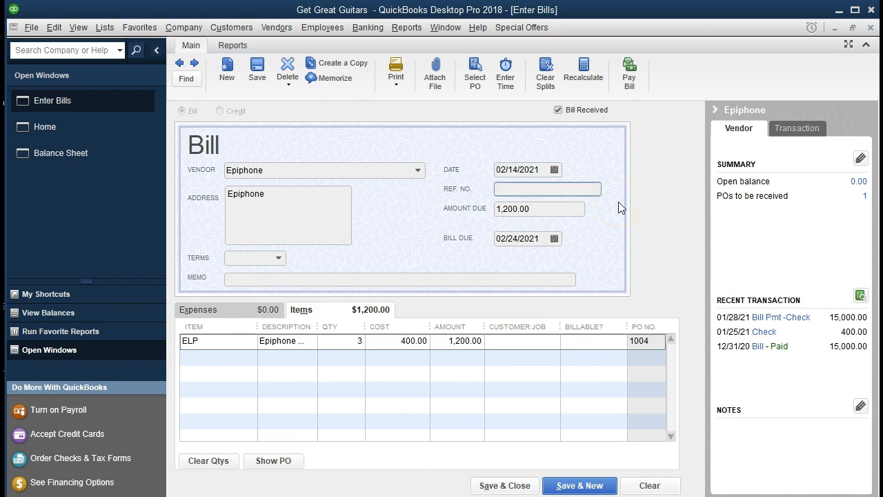
key("Tab")
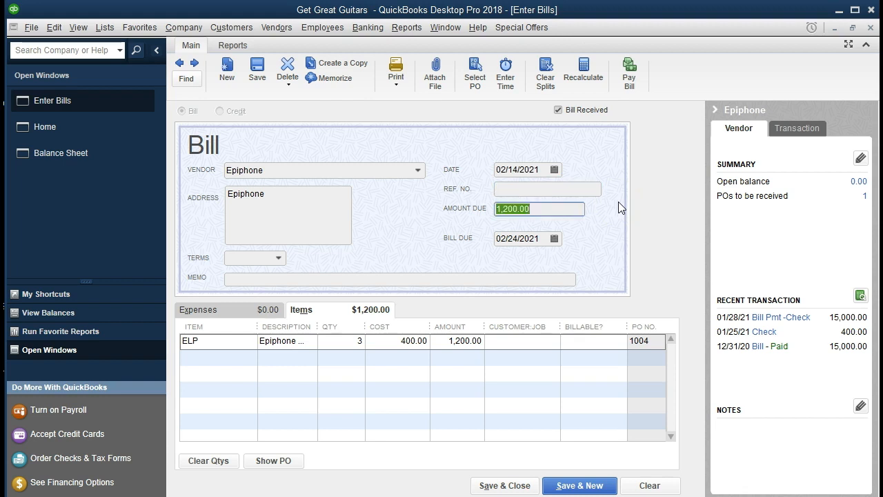
key("Tab")
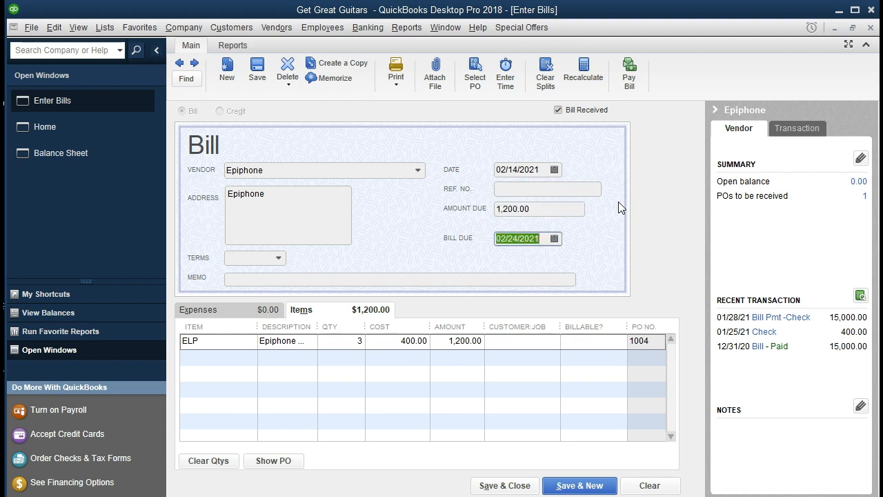
key("Tab")
key("Tab")
key("Tab")
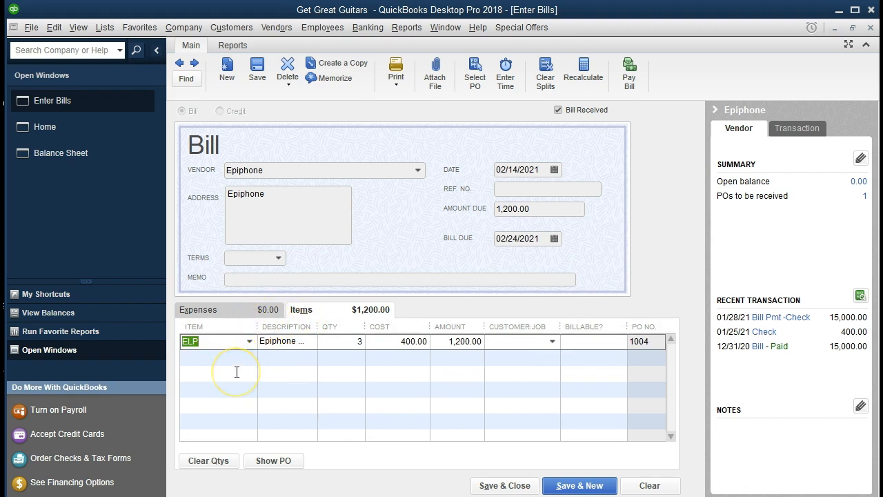
key("Tab")
left_click(270, 379)
key("Tab")
key("Tab")
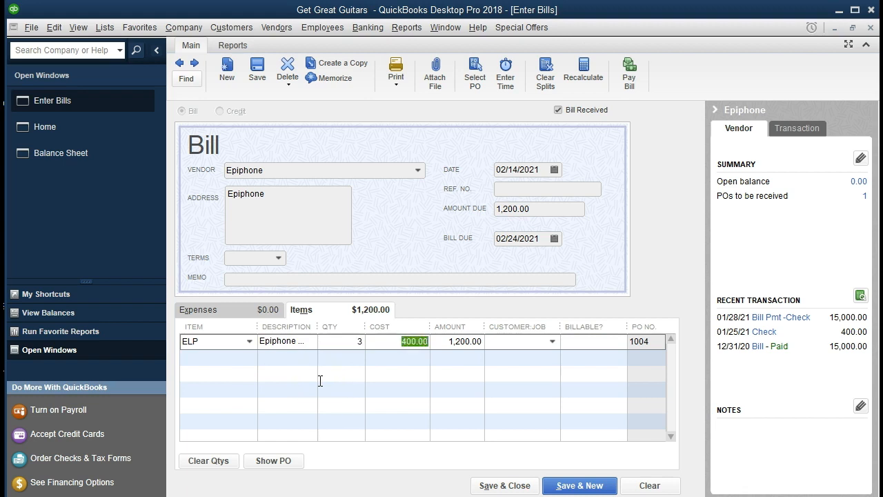
key("Tab")
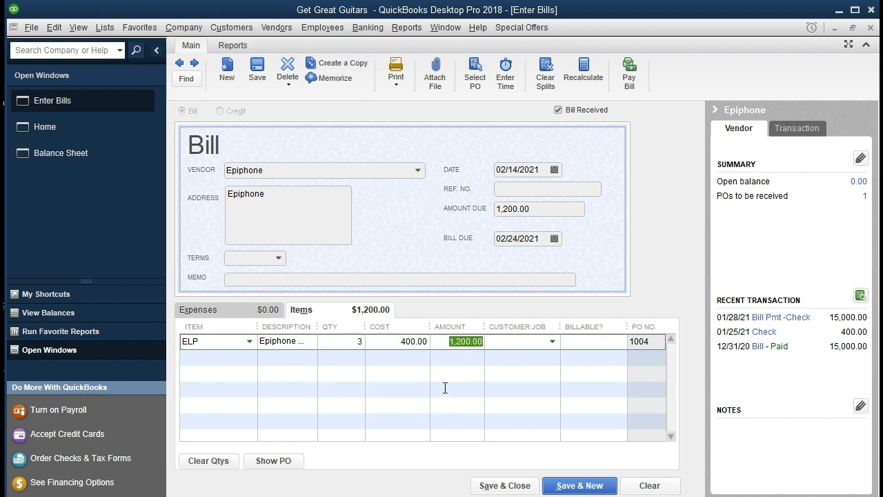
key("Tab")
key("Tab")
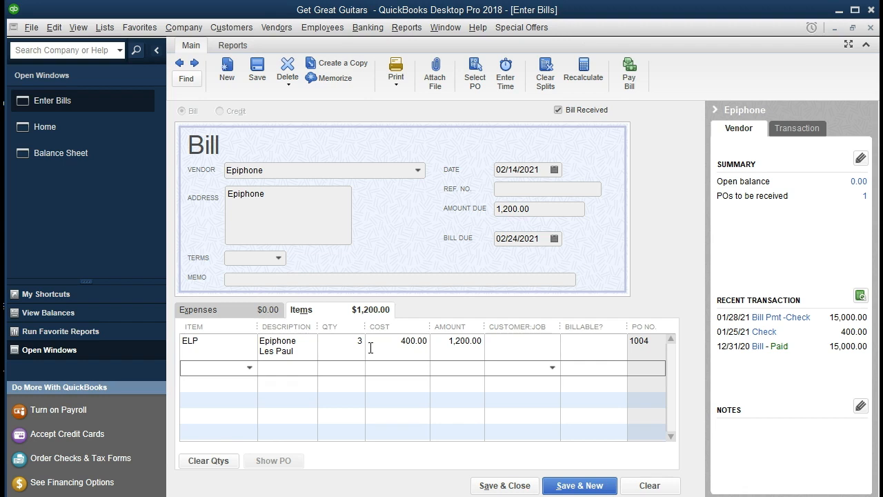
left_click(520, 488)
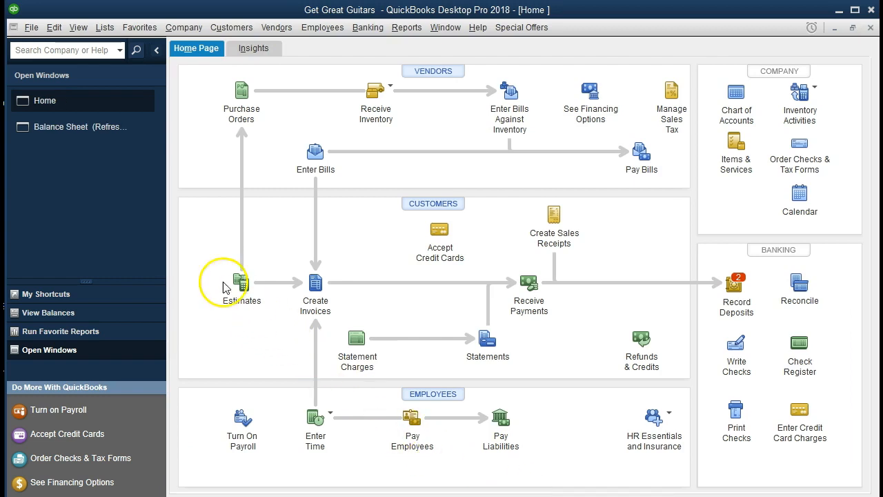
- Trace the Balance Sheet's Inventory Asset balance to Epiphone's 02/14/2021 bill, and return to the Balance Sheet
left_click(114, 132)
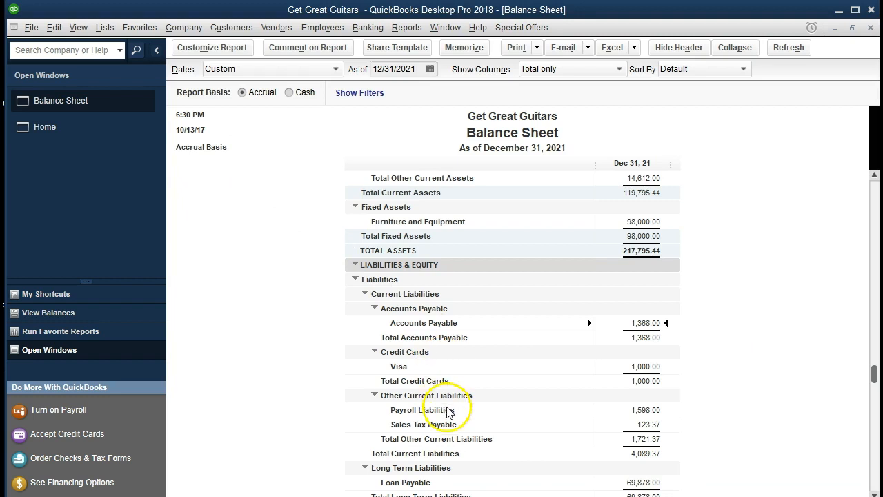
scroll(448, 412, "up", 4)
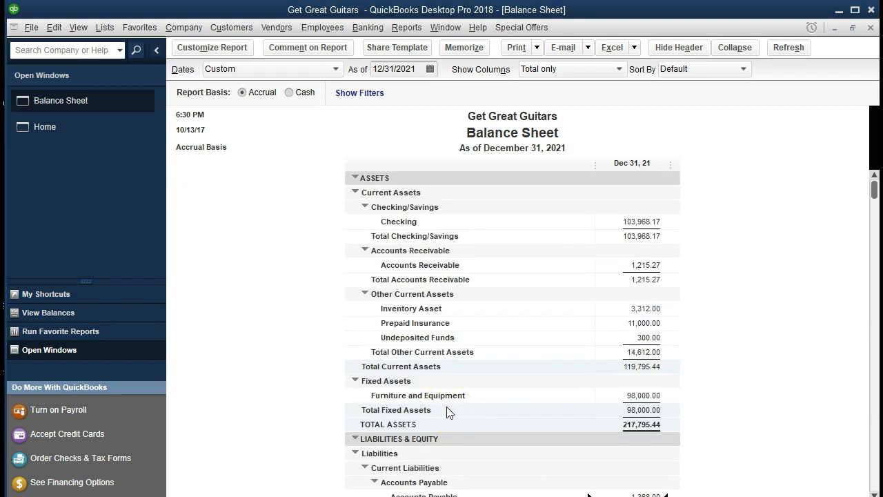
left_click(645, 309)
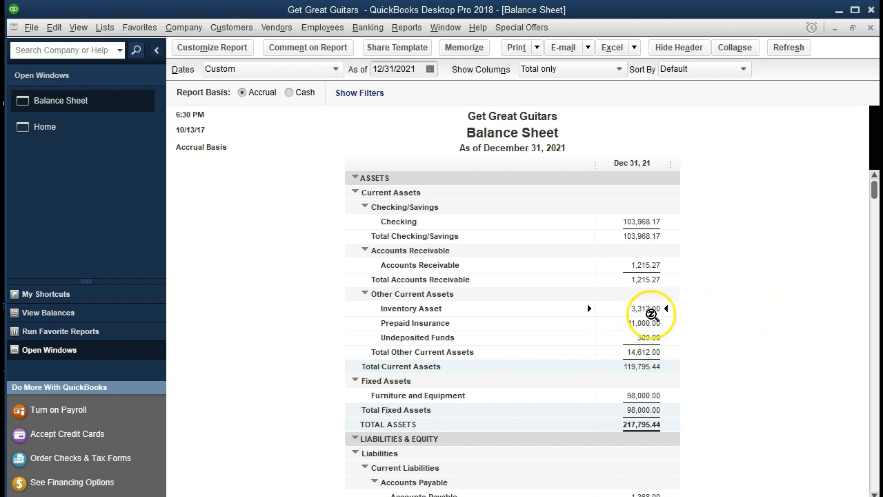
double_click(642, 308)
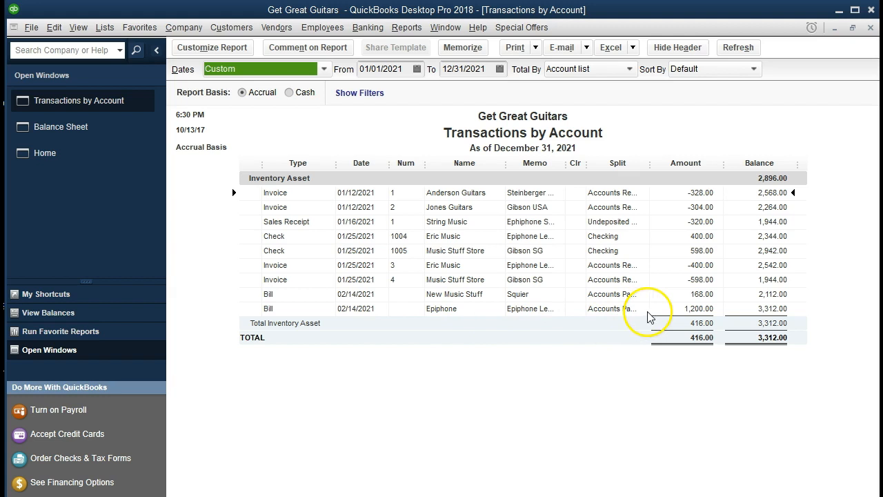
double_click(679, 308)
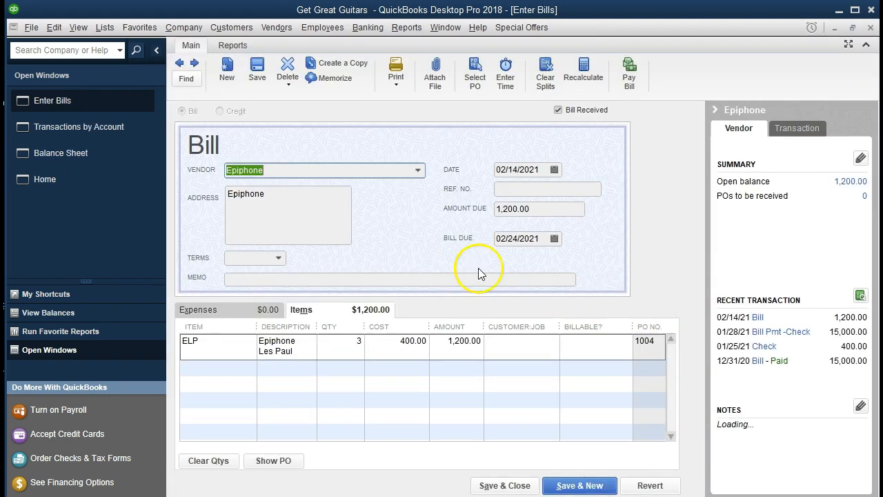
left_click(870, 27)
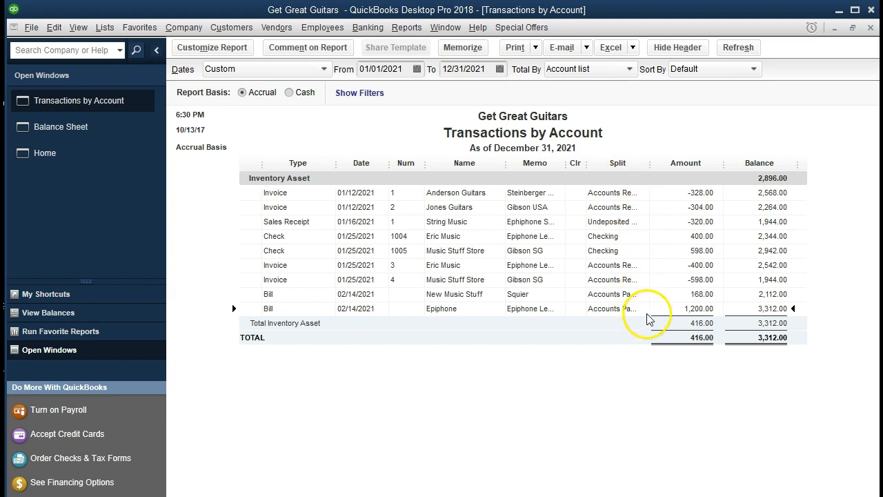
left_click(870, 28)
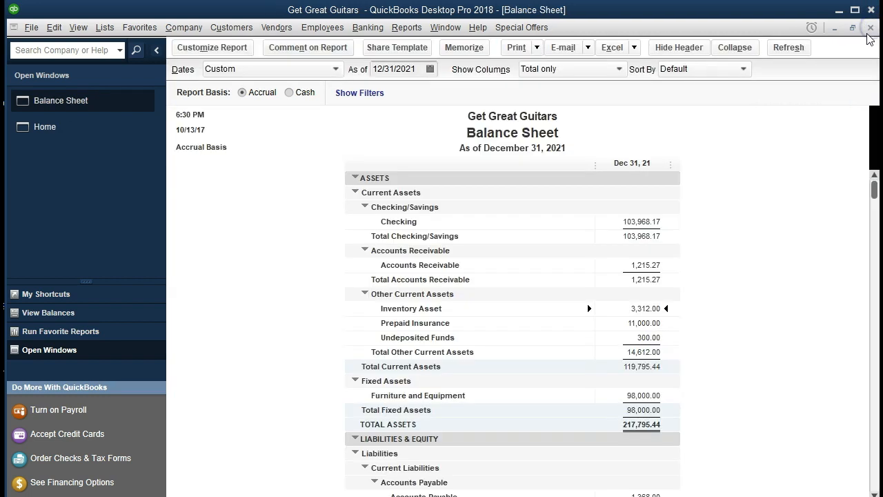
- Trace the Accounts Payable balance to Epiphone's 02/14/2021 bill, and return to the Balance Sheet
scroll(729, 378, "down", 3)
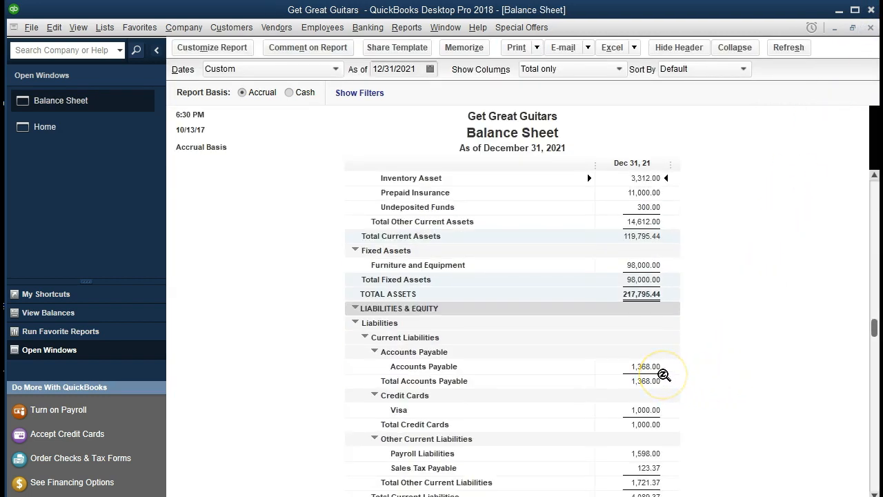
double_click(663, 374)
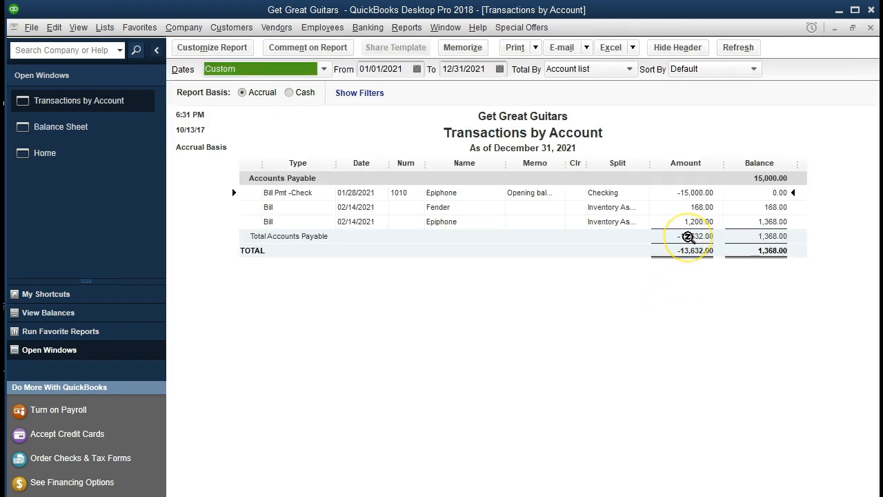
double_click(685, 221)
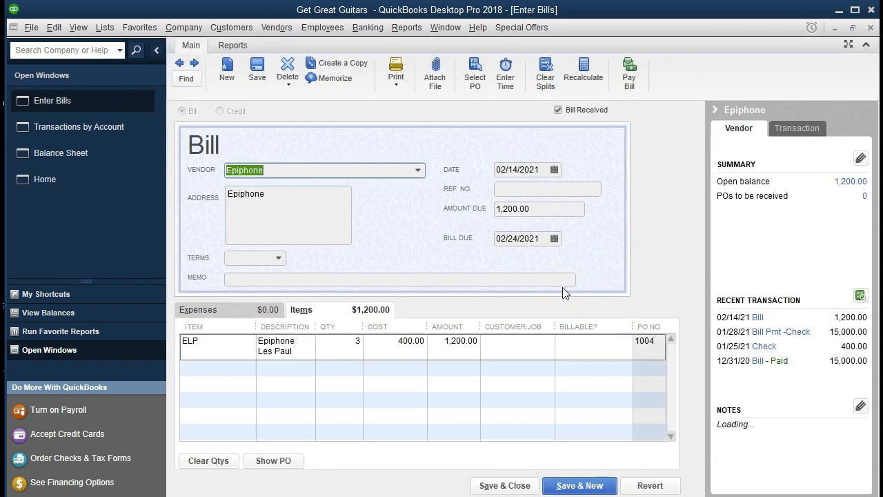
left_click(871, 26)
left_click(871, 27)
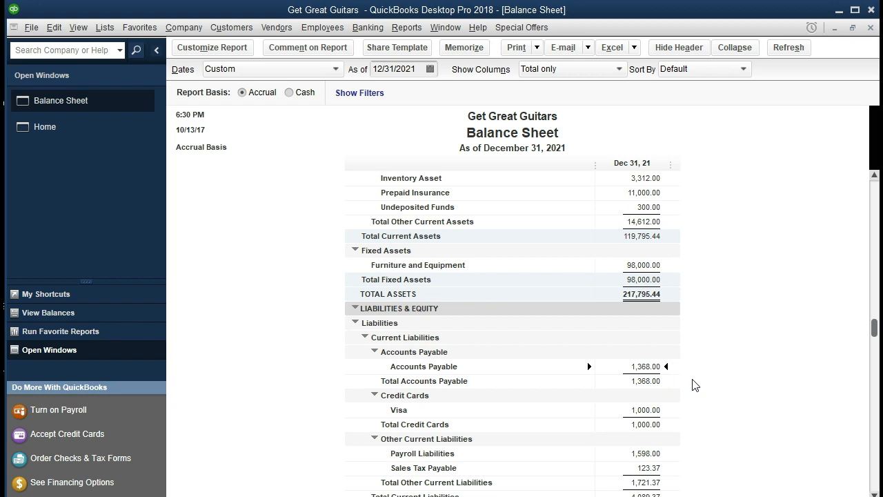
- Open the Vendor Balance Detail report and compare its total with Accounts Payable on the Balance Sheet
left_click(406, 27)
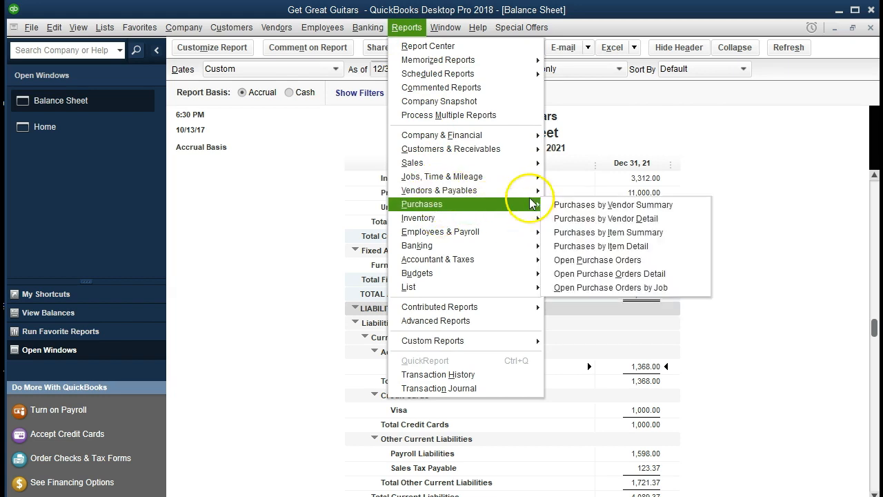
mouse_move(532, 190)
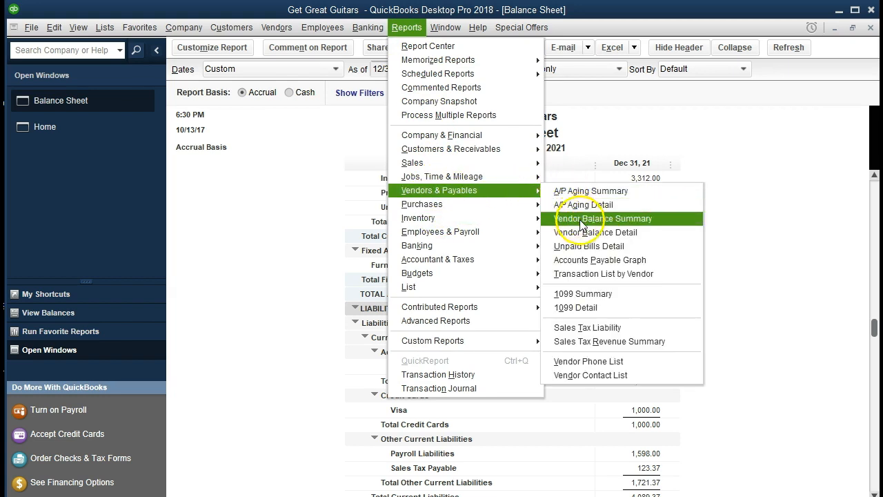
left_click(625, 232)
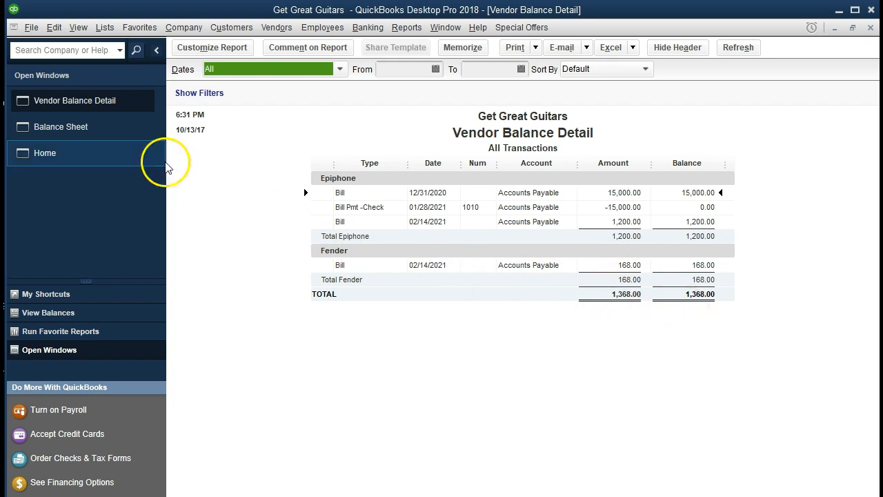
left_click(117, 138)
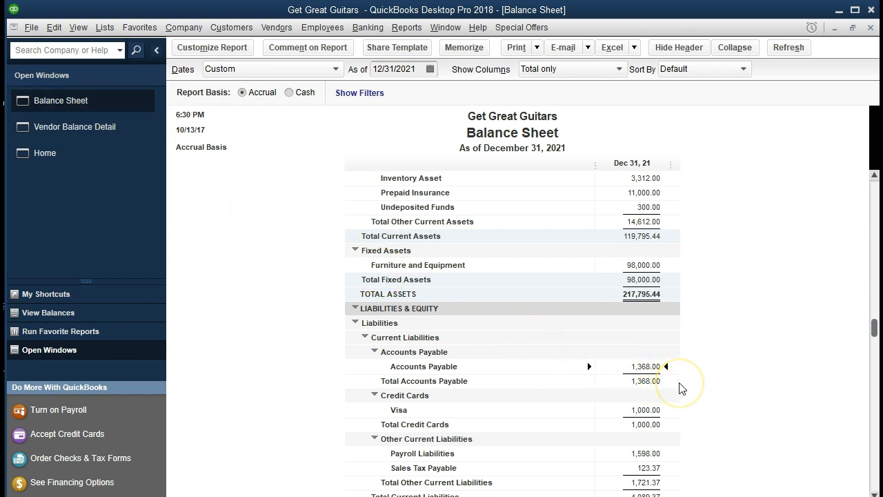
double_click(636, 416)
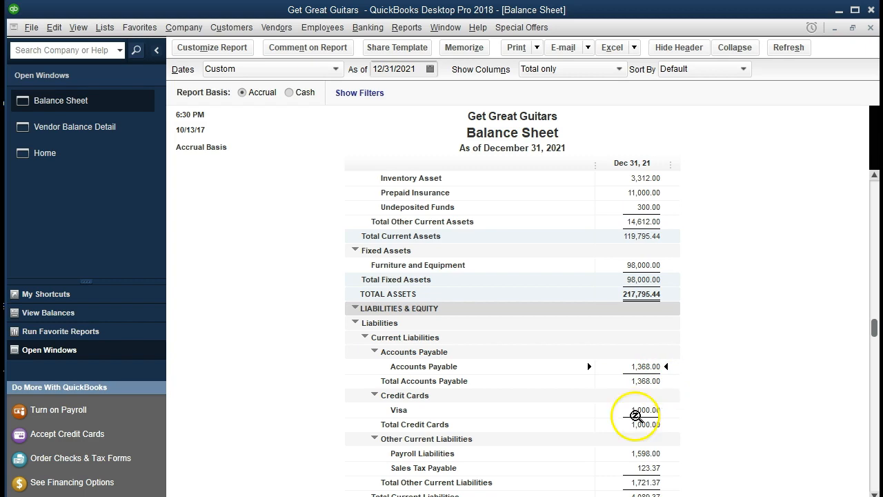